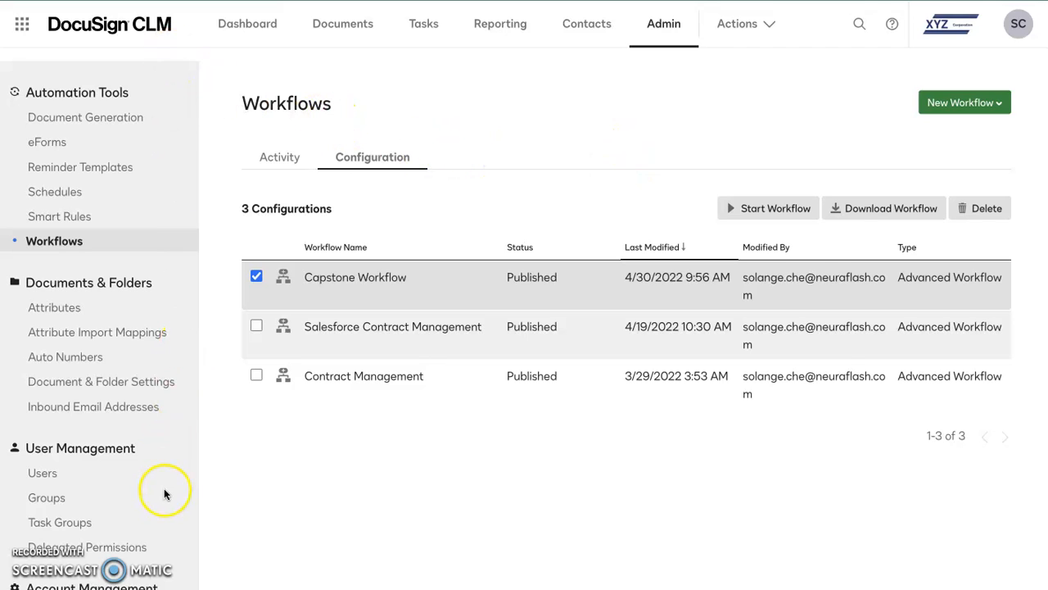
Step: Open the Documents area, expand the Admin folder and view its Clauses and CSV Mapping Files folders
left_click(345, 37)
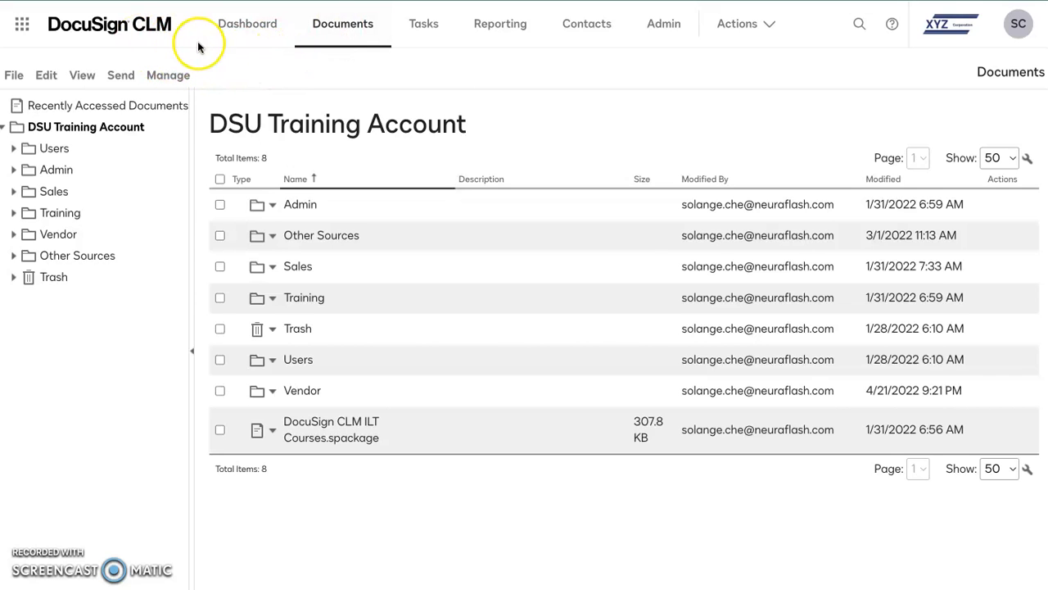
left_click(14, 172)
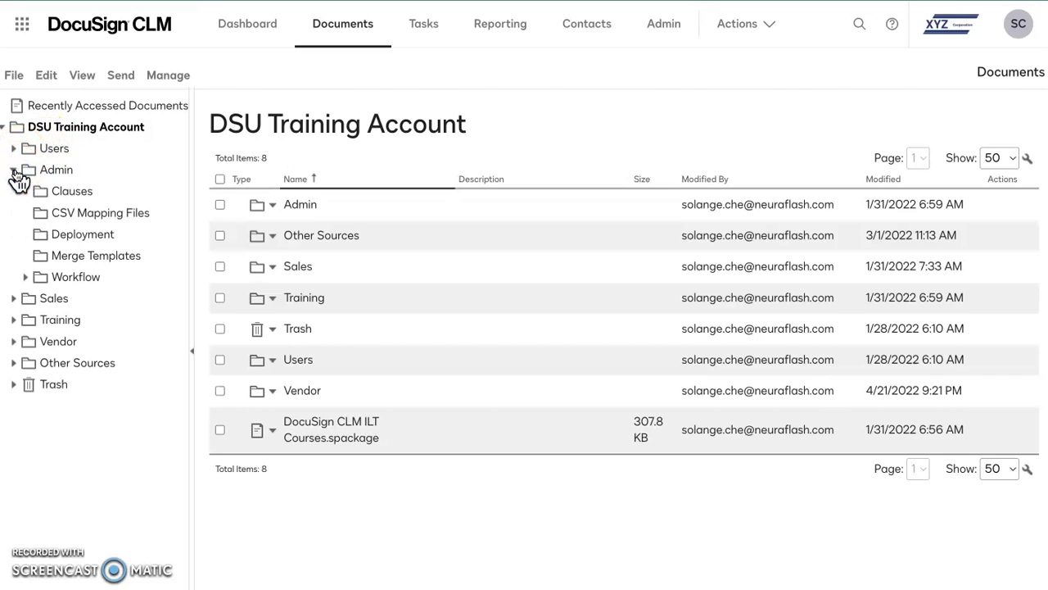
left_click(72, 197)
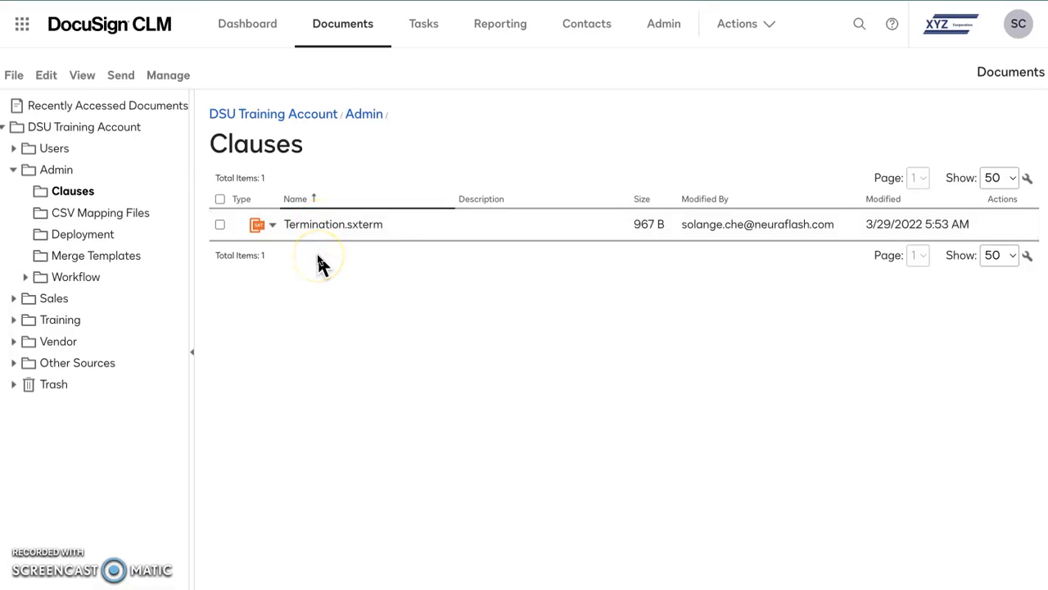
left_click(102, 216)
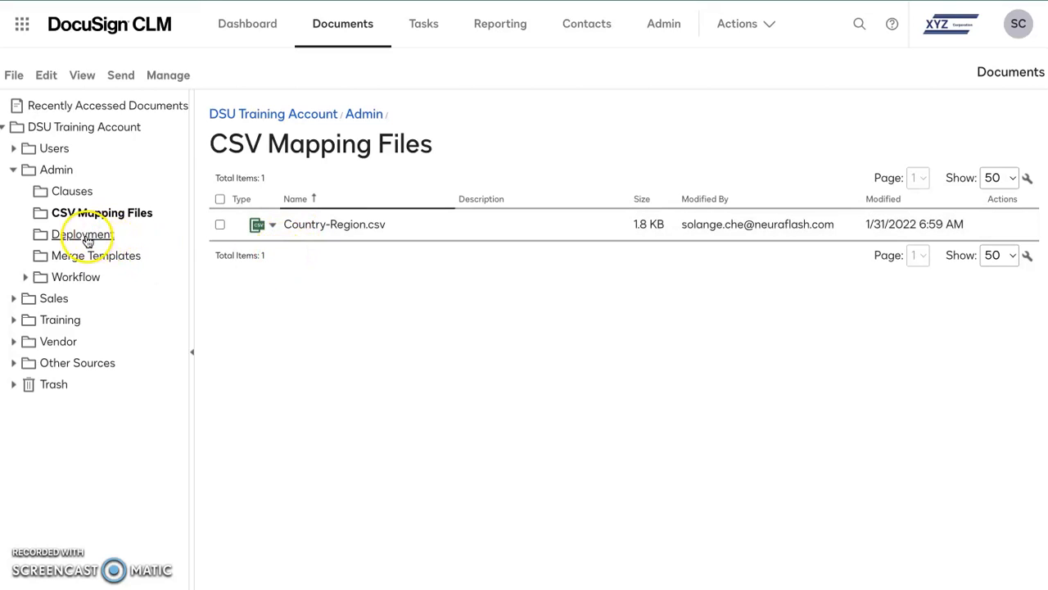
mouse_move(86, 246)
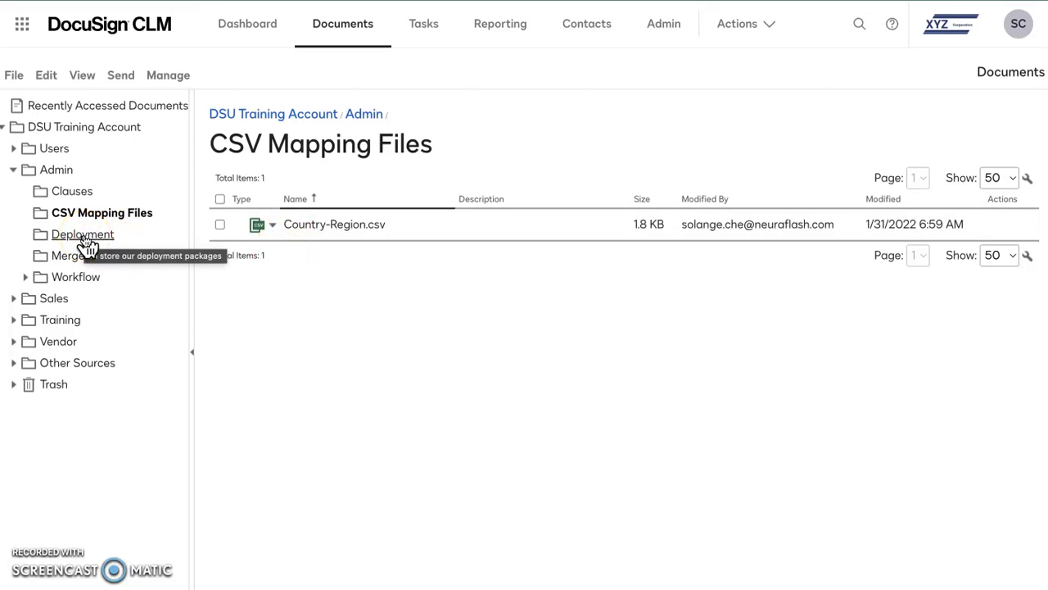
Step: View the Configs, CSV Mapping Files and Email Settings folders under Workflow's Contract Management, and expand Vendor down through XYZ Contracts
left_click(26, 278)
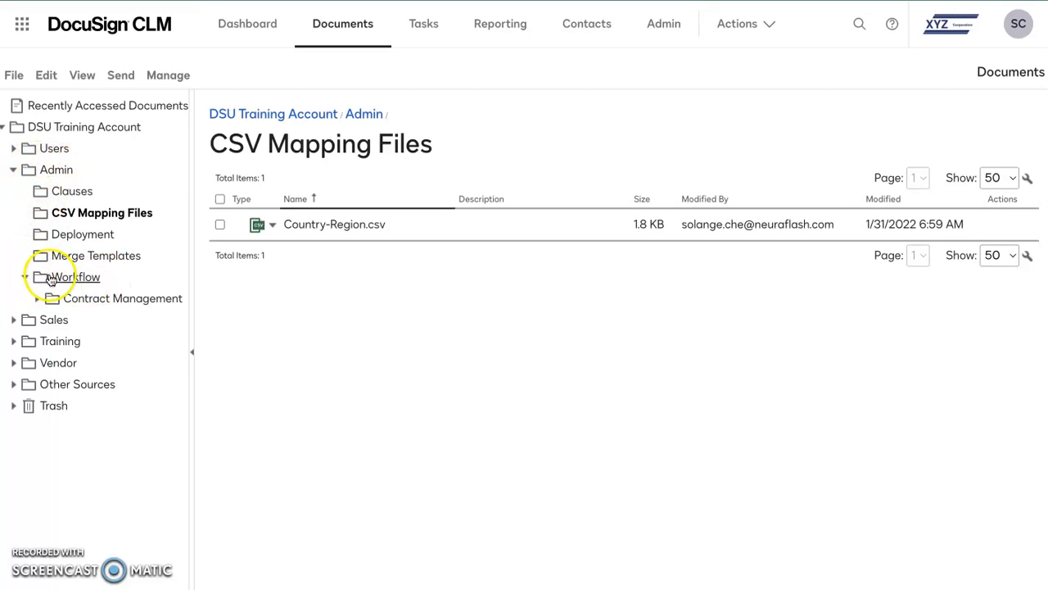
left_click(37, 300)
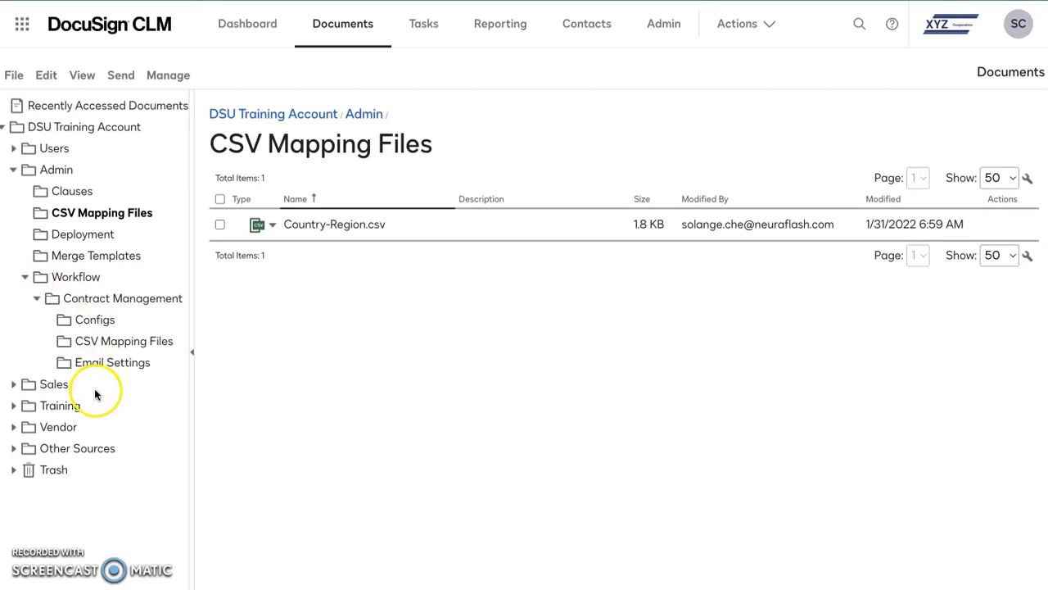
left_click(95, 320)
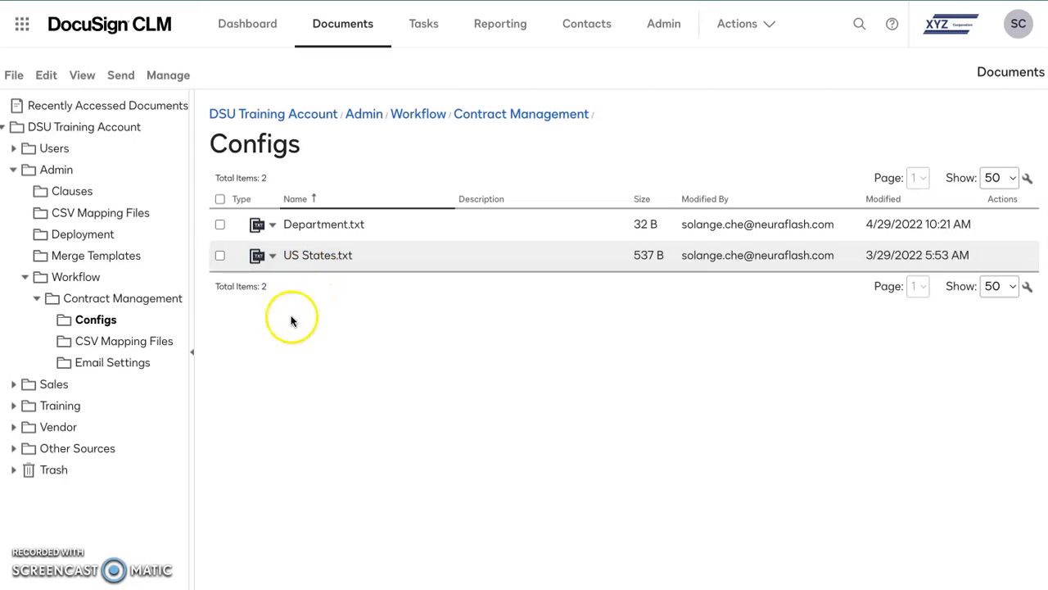
left_click(105, 341)
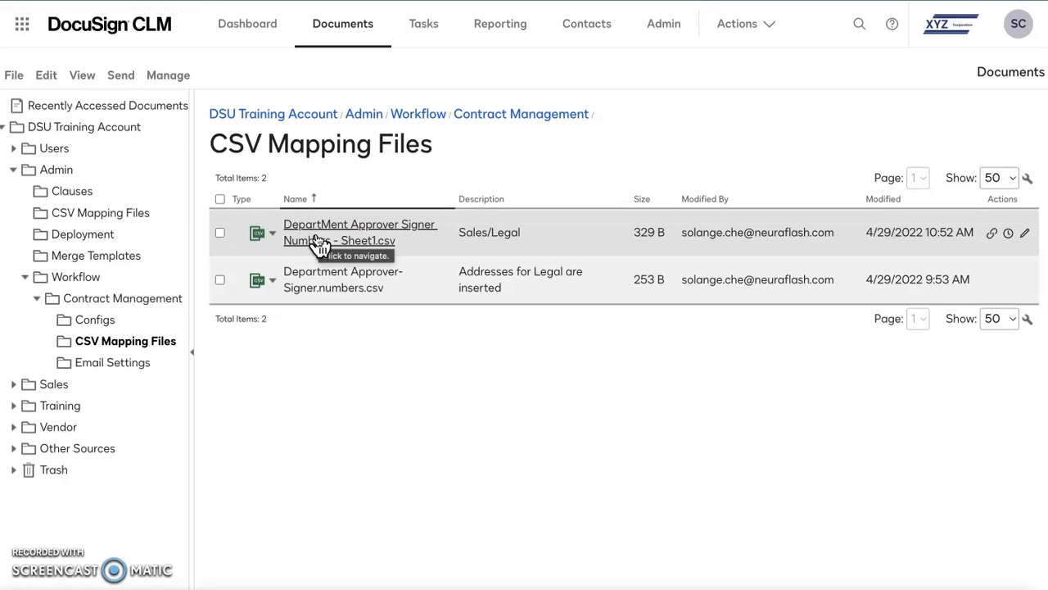
left_click(114, 363)
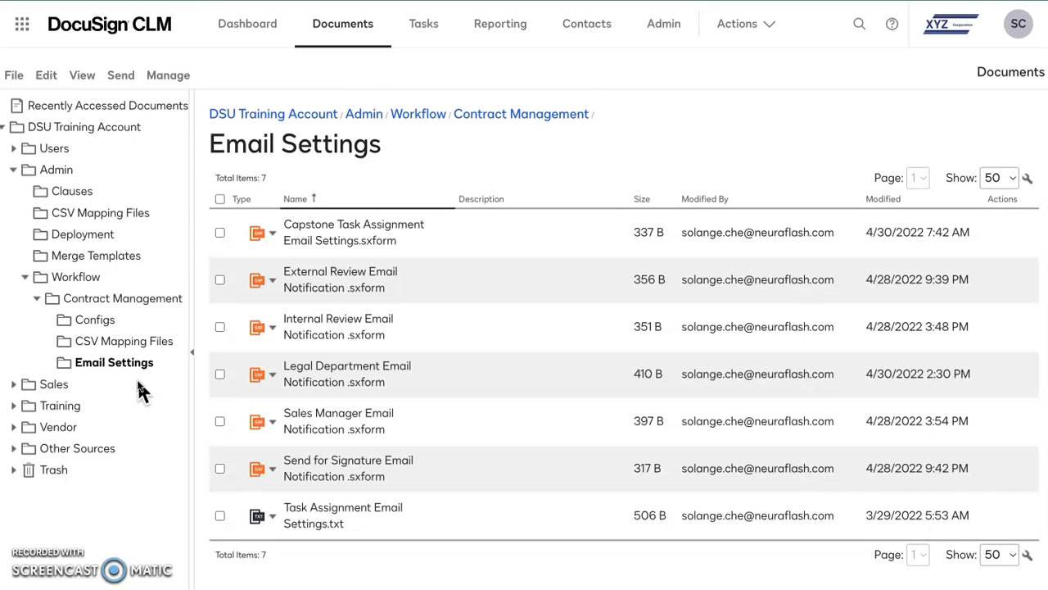
left_click(13, 426)
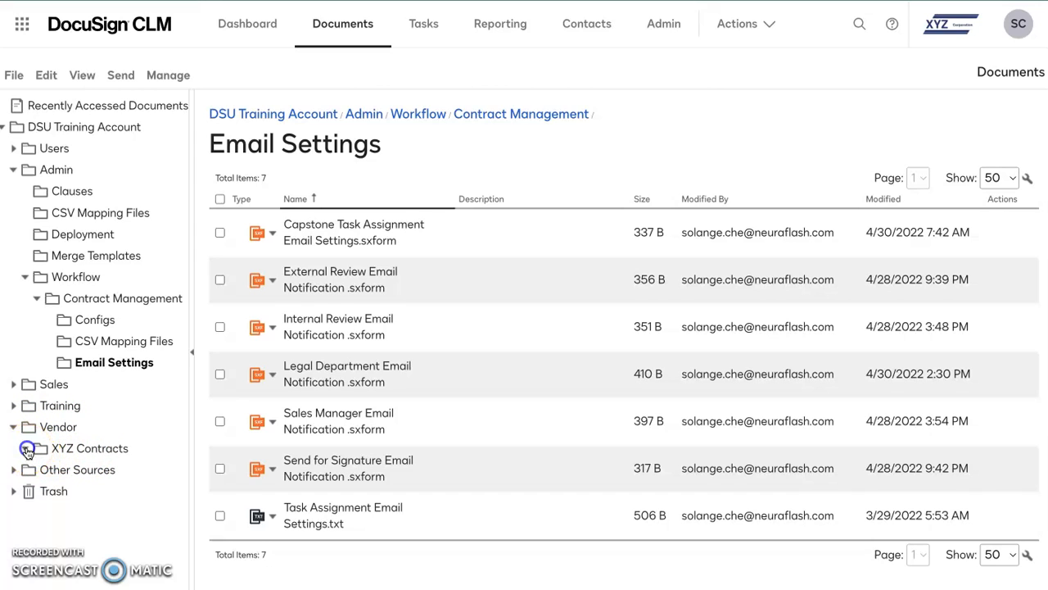
left_click(27, 448)
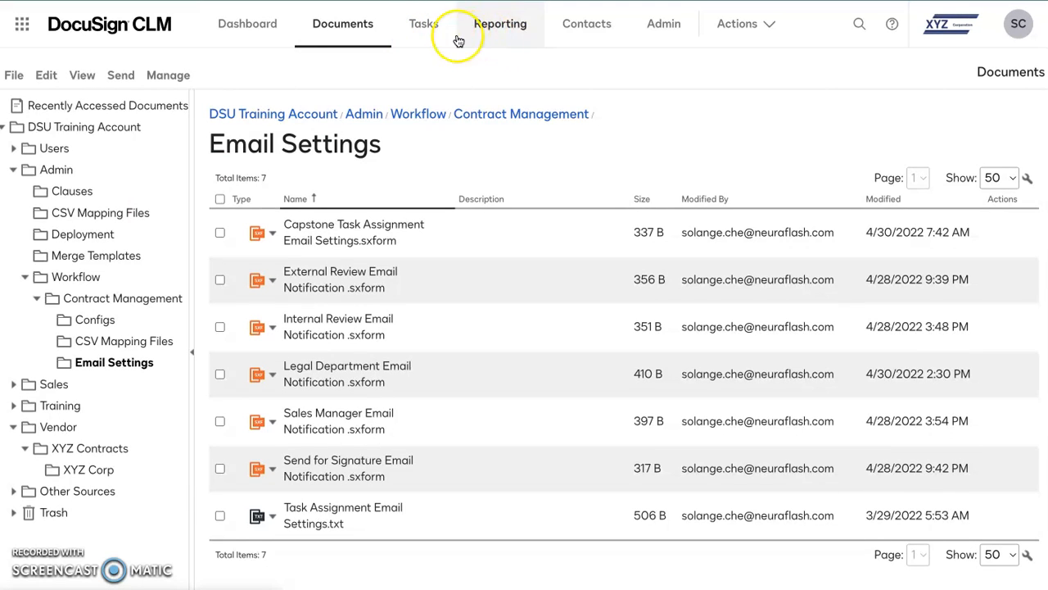
Step: Go to Document Generation in the Admin area and review its Configurations and Forms lists
left_click(665, 32)
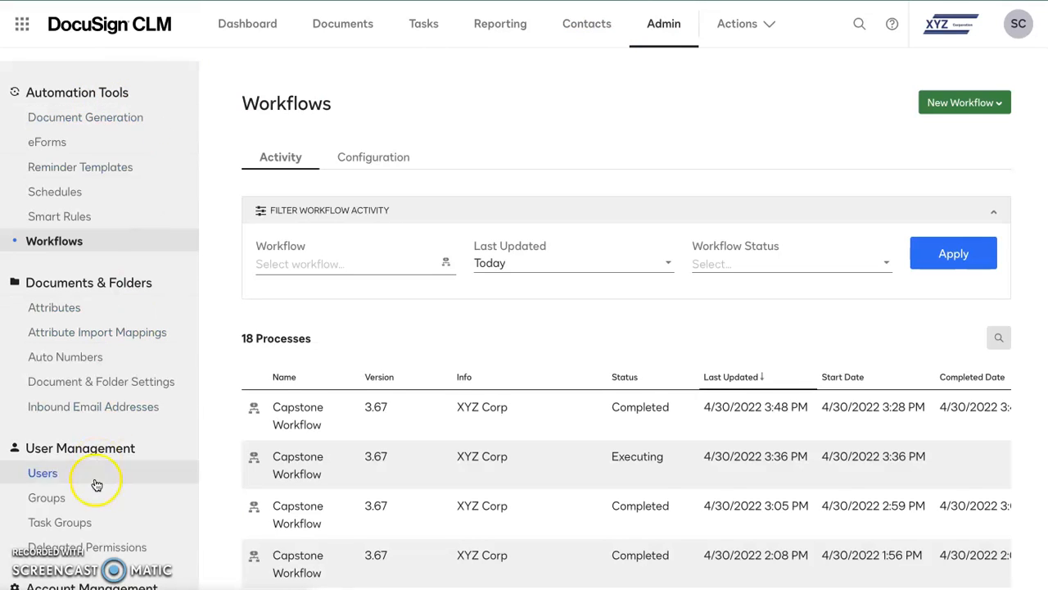
left_click(151, 117)
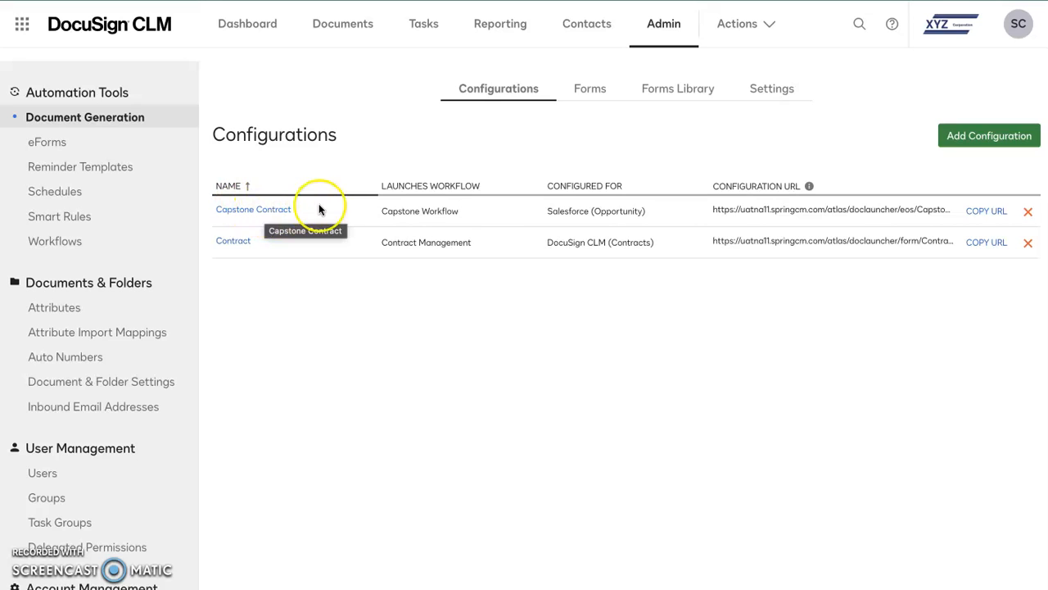
left_click(594, 96)
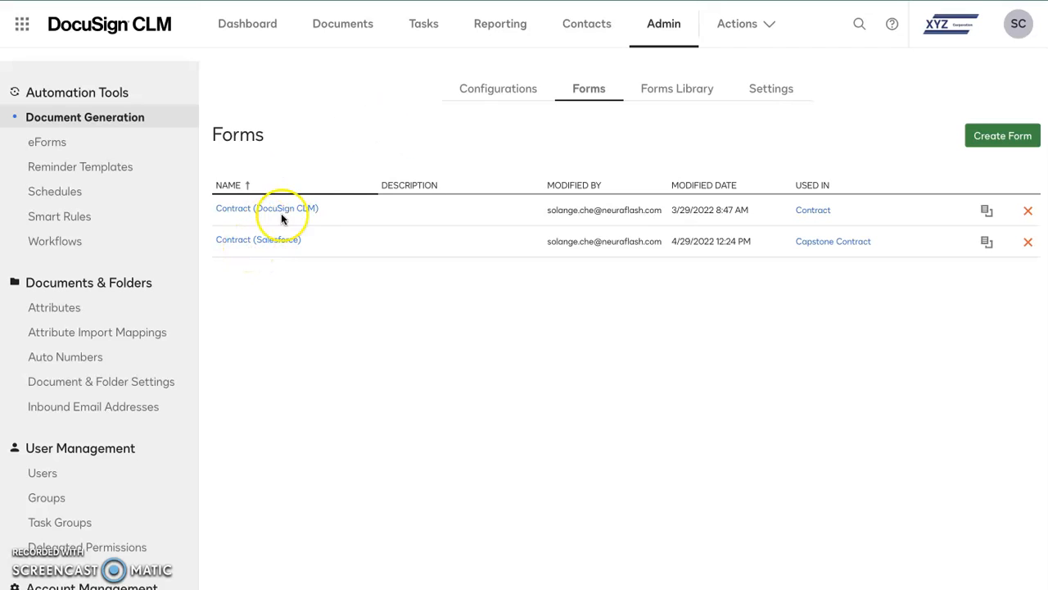
left_click(491, 99)
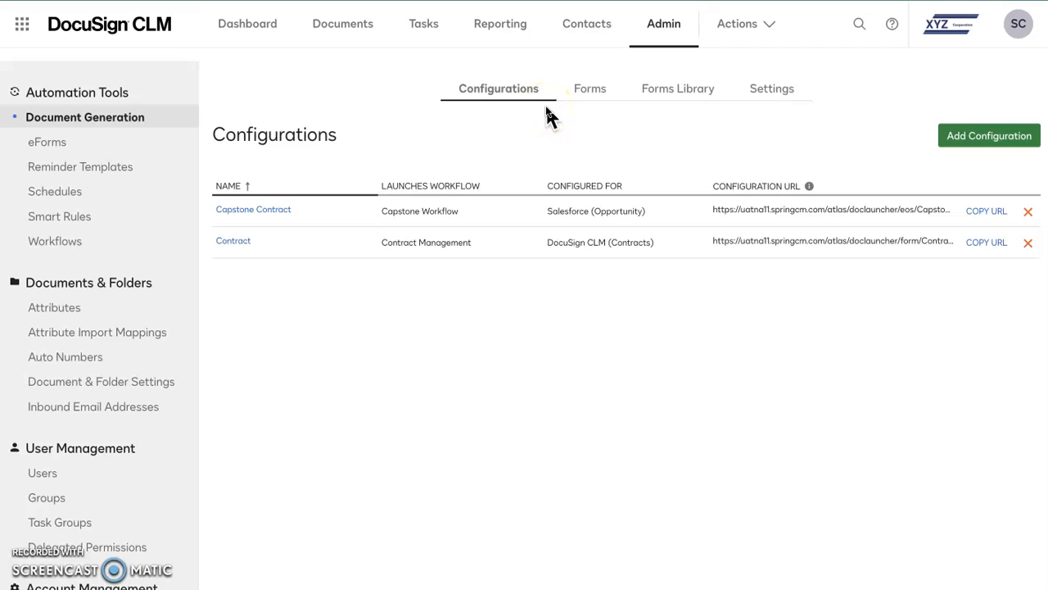
left_click(593, 94)
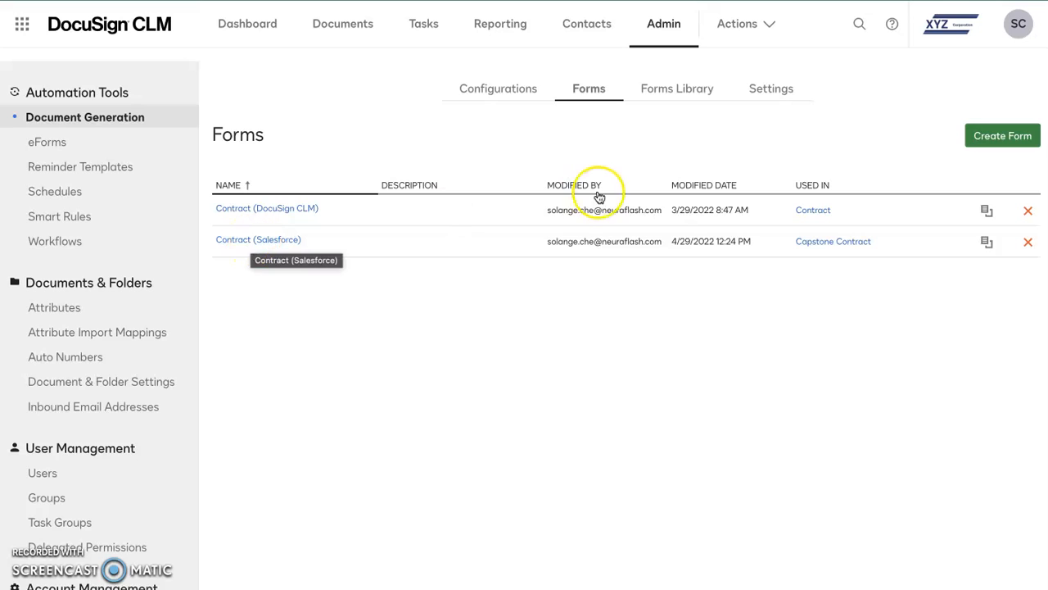
Step: Open the Contract (Salesforce) form and look through the fields in its preview
left_click(253, 241)
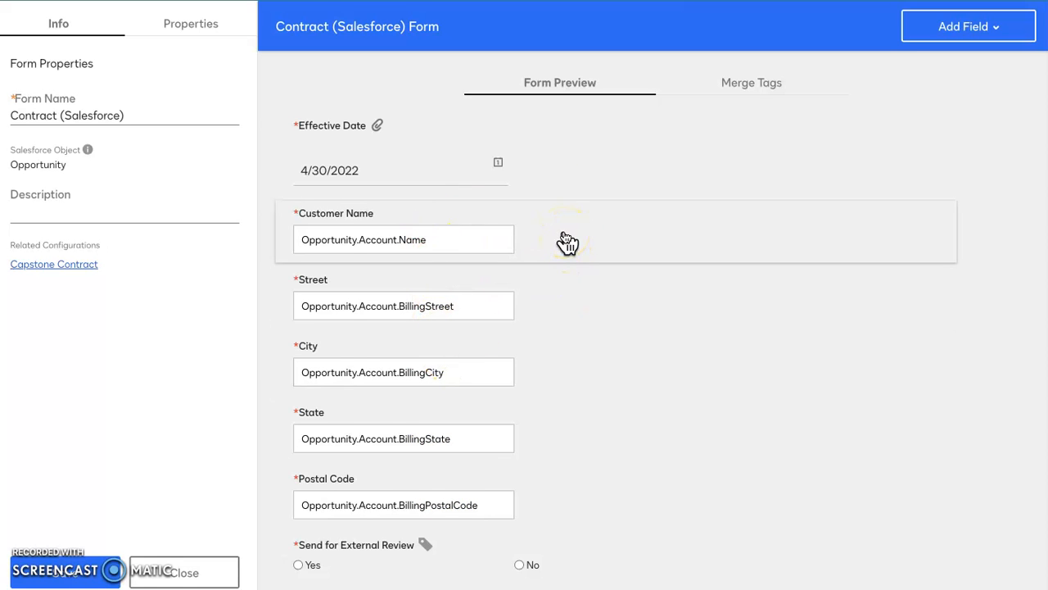
scroll(567, 241, "down", 3)
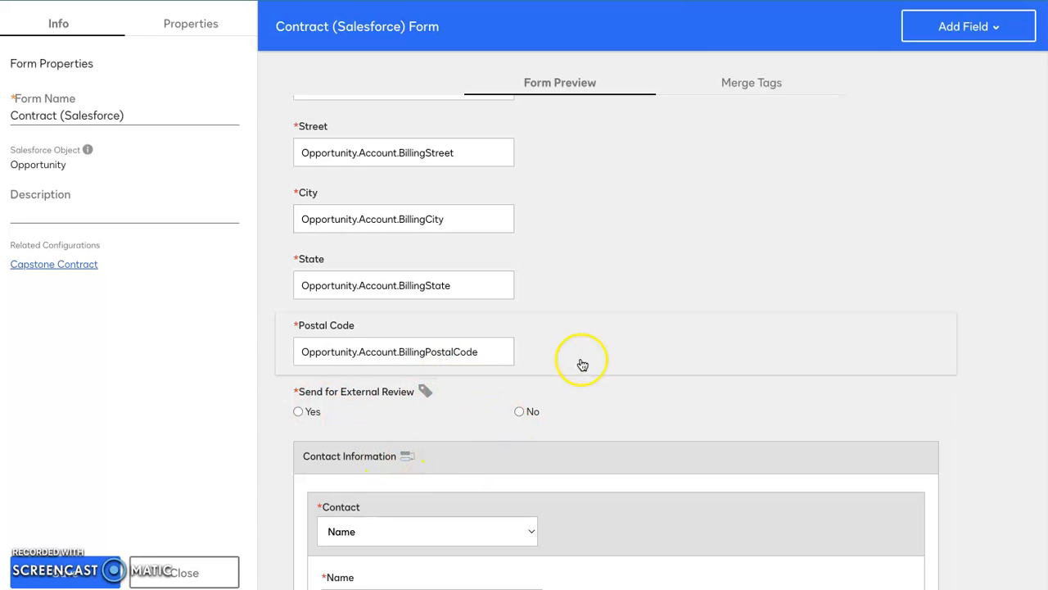
scroll(584, 368, "up", 3)
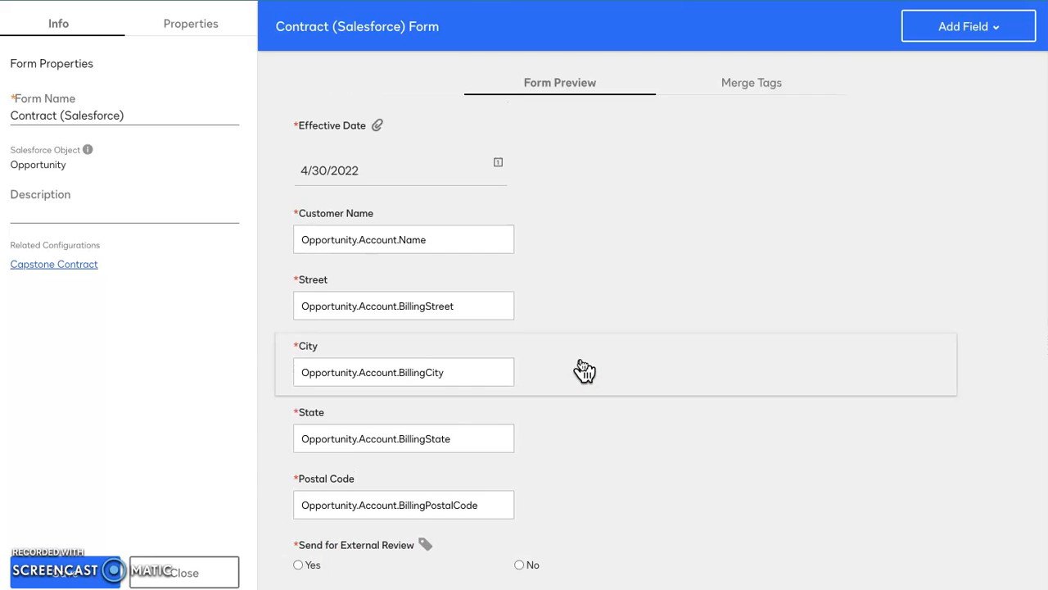
Step: Review the merge tags of the Contract (Salesforce) form and return to the form preview
left_click(752, 91)
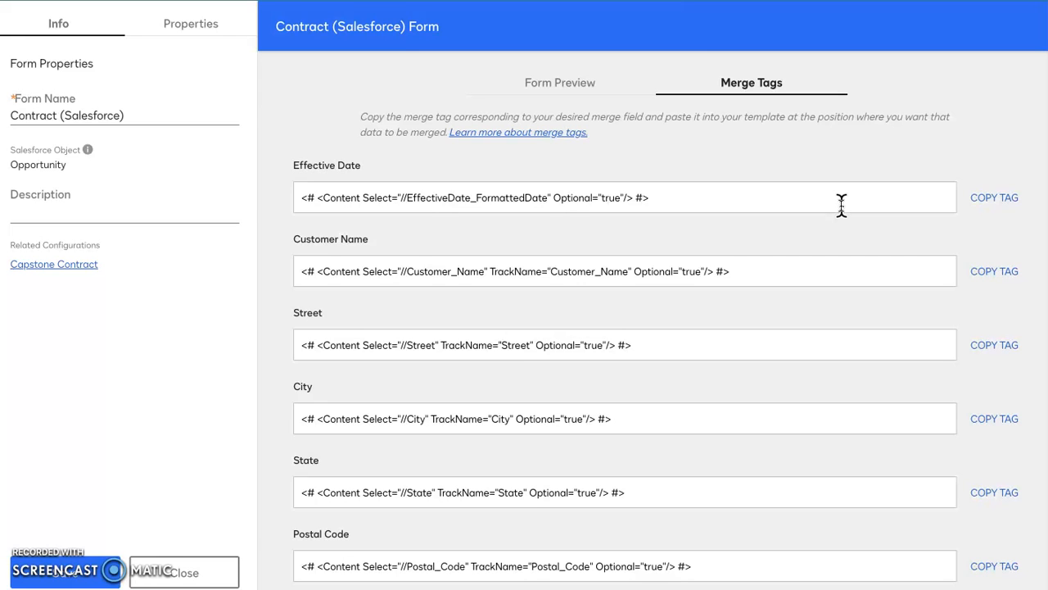
scroll(662, 319, "down", 1)
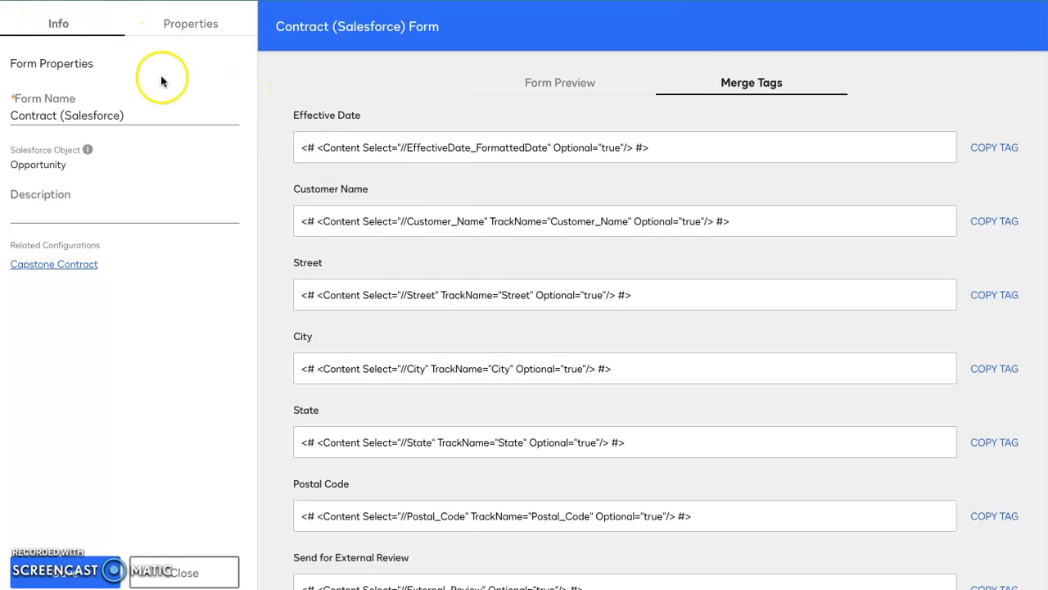
scroll(368, 233, "up", 1)
scroll(368, 234, "up", 1)
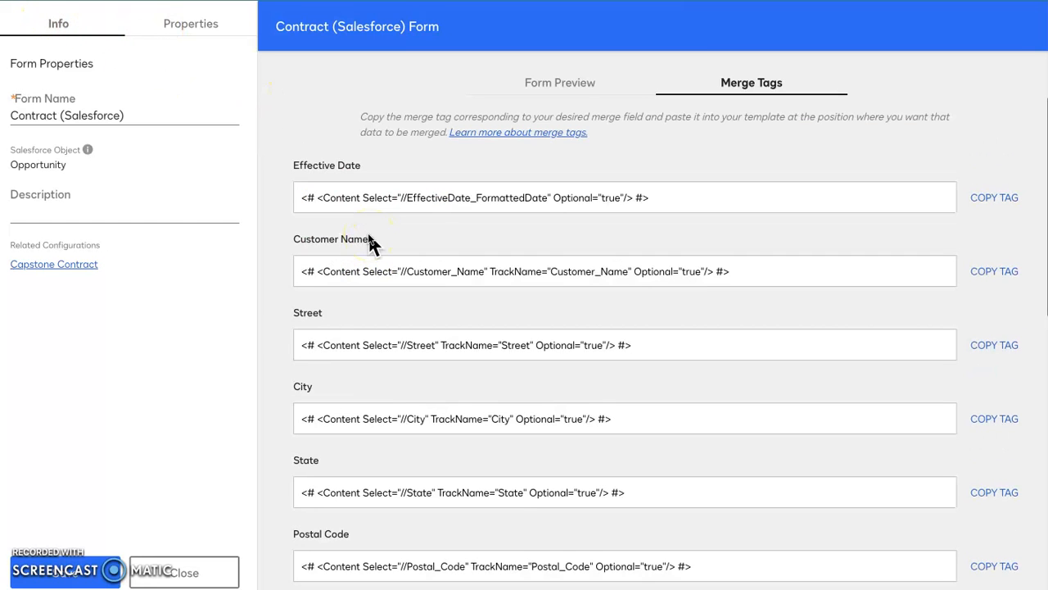
left_click(569, 90)
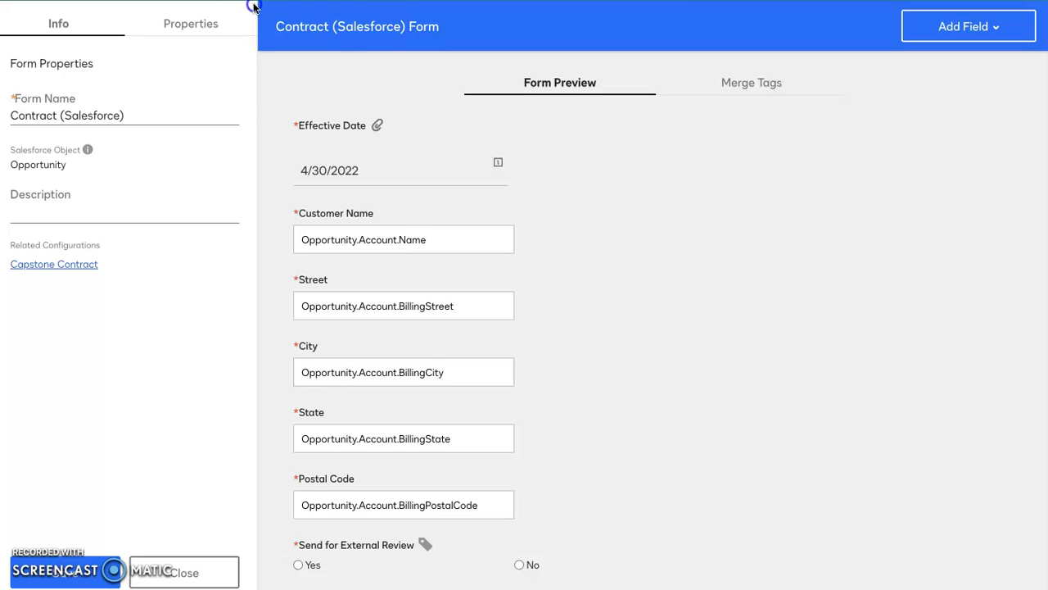
Step: Show the field properties pane of the Contract (Salesforce) form and go back to the Forms list
scroll(254, 7, "down", 1)
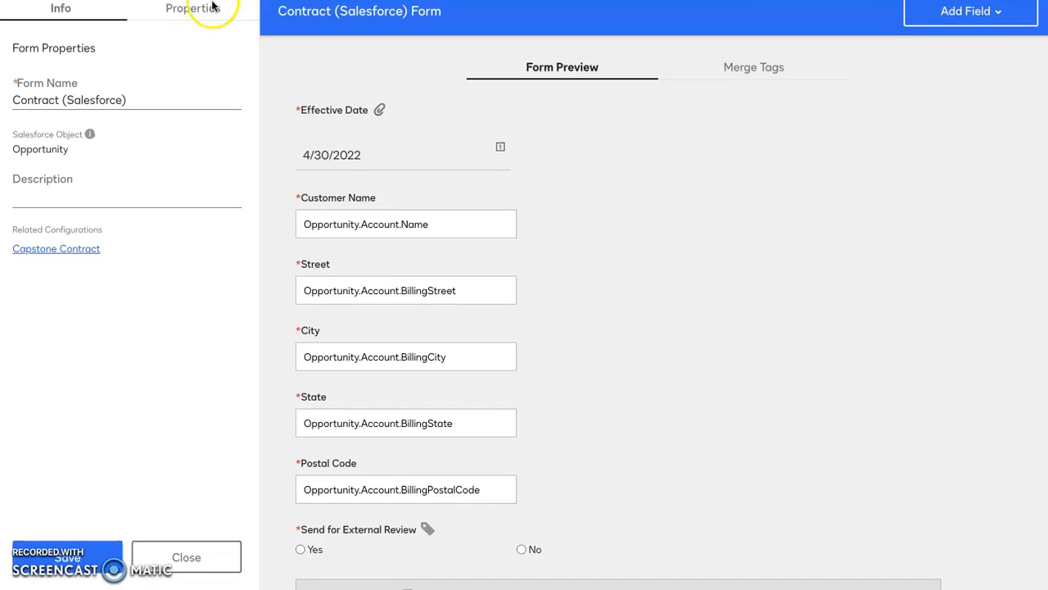
left_click(247, 8)
left_click(245, 47)
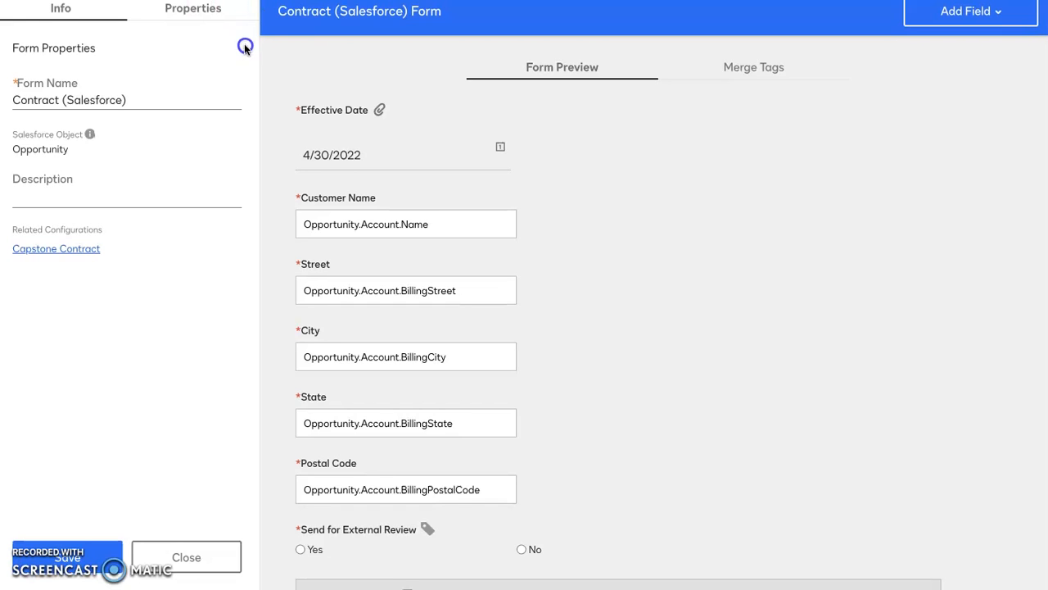
left_click(240, 8)
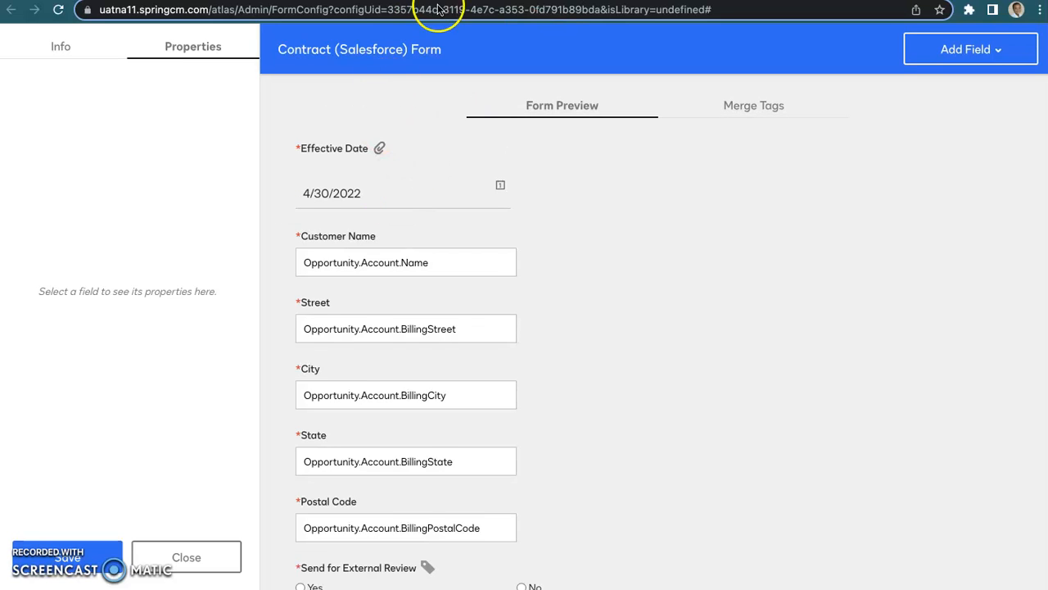
left_click(524, 0)
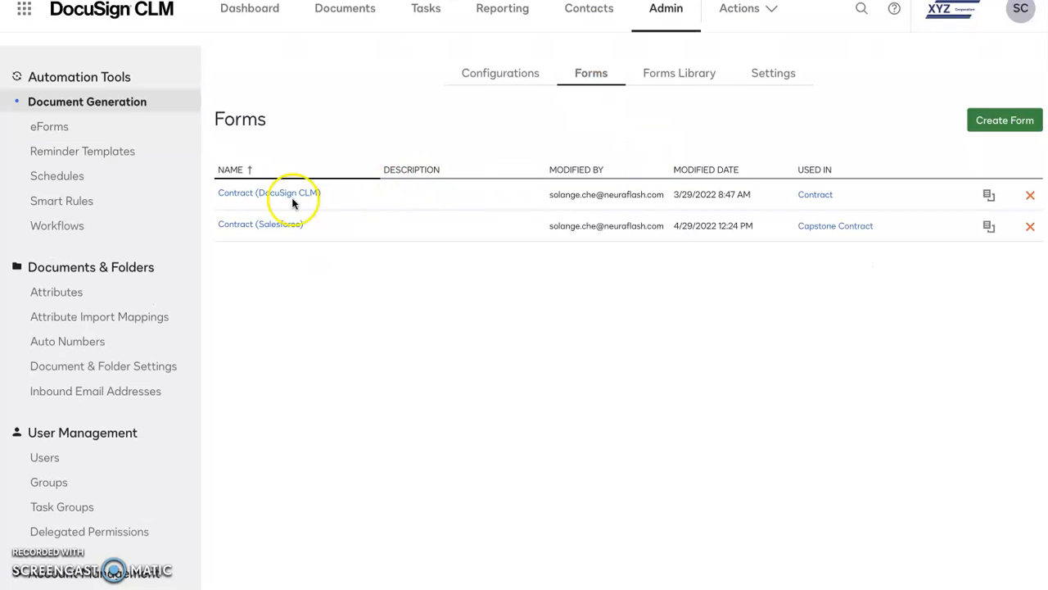
Step: Open the Capstone Project library from the Forms Library, declining to recover unsaved work from the last session
left_click(677, 79)
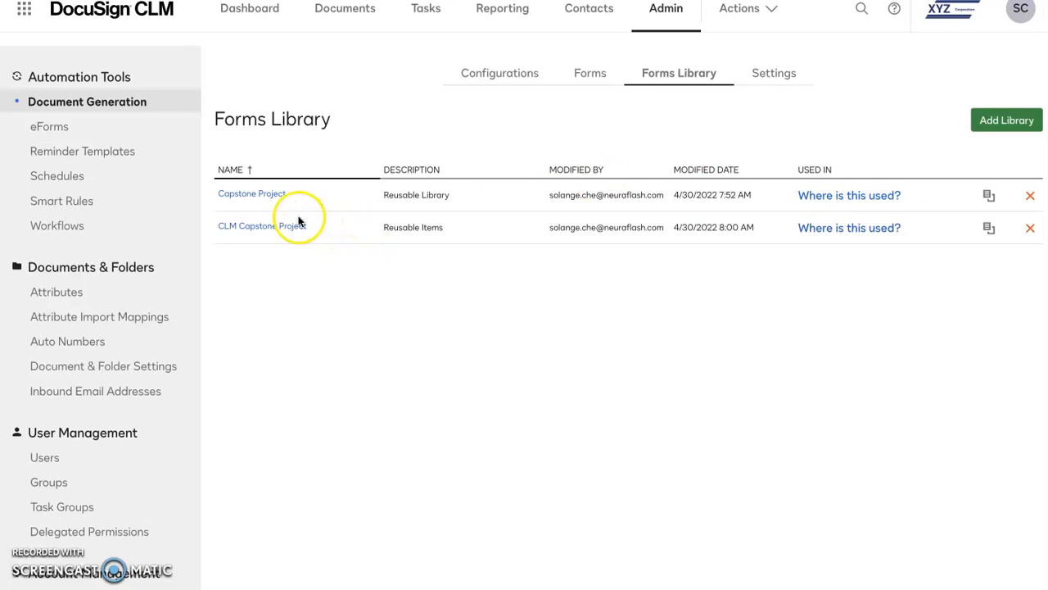
left_click(250, 195)
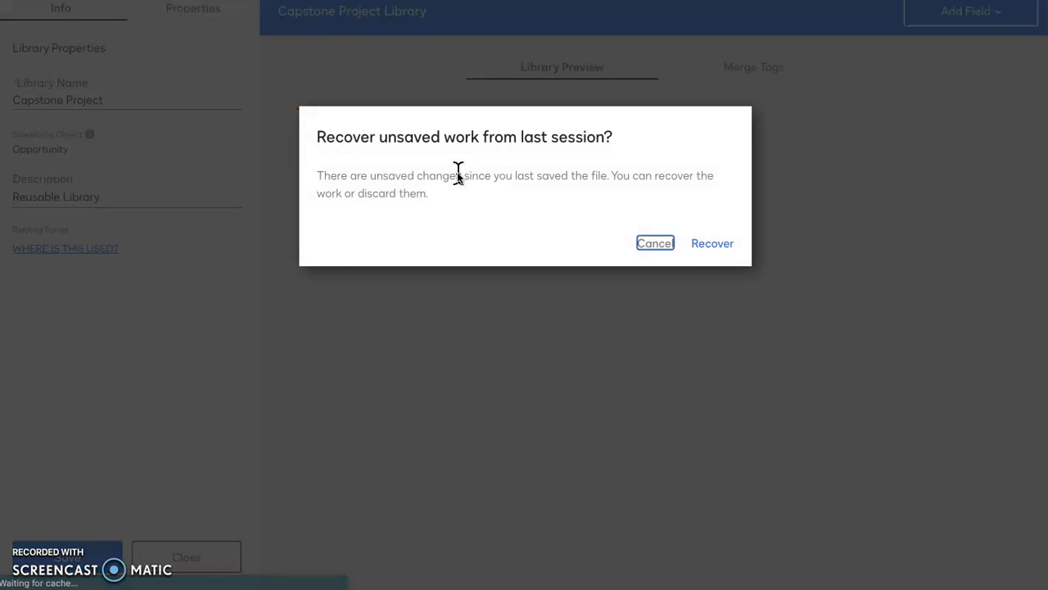
left_click(659, 245)
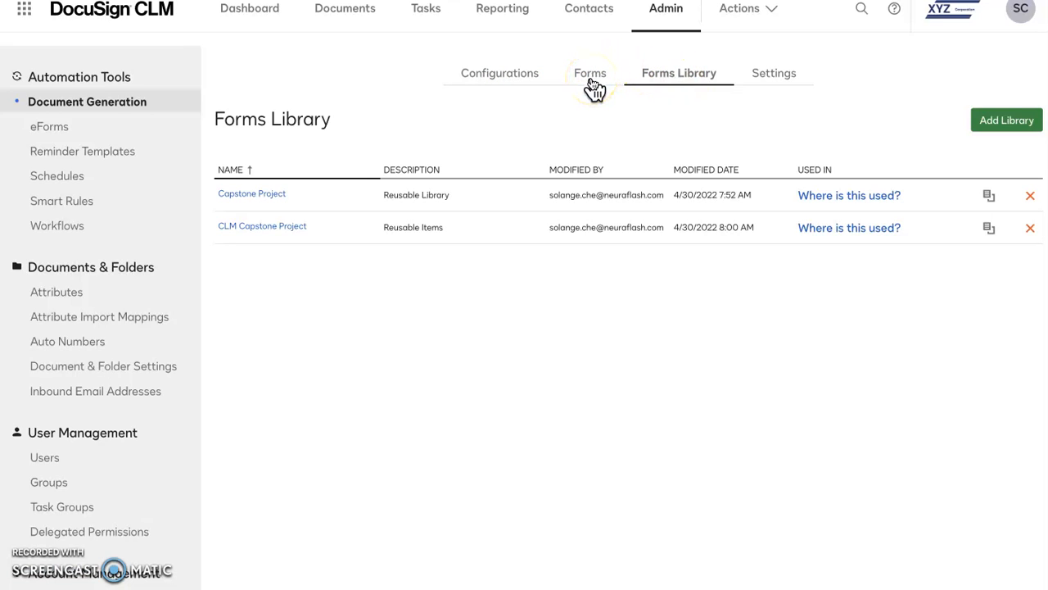
Step: Open the eForms list and check which email notification forms may update form documents
left_click(45, 131)
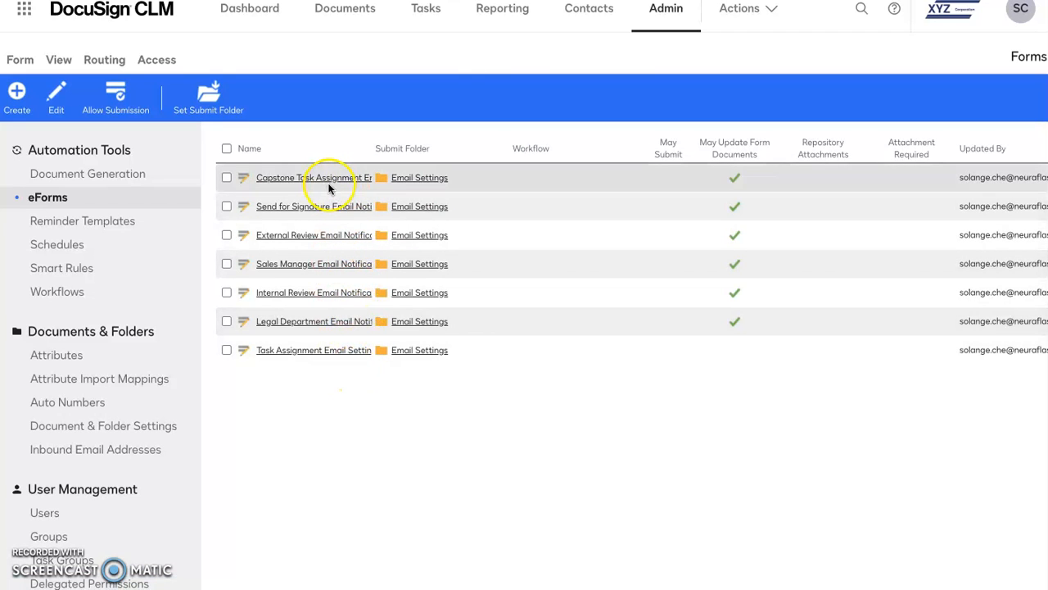
left_click(733, 174)
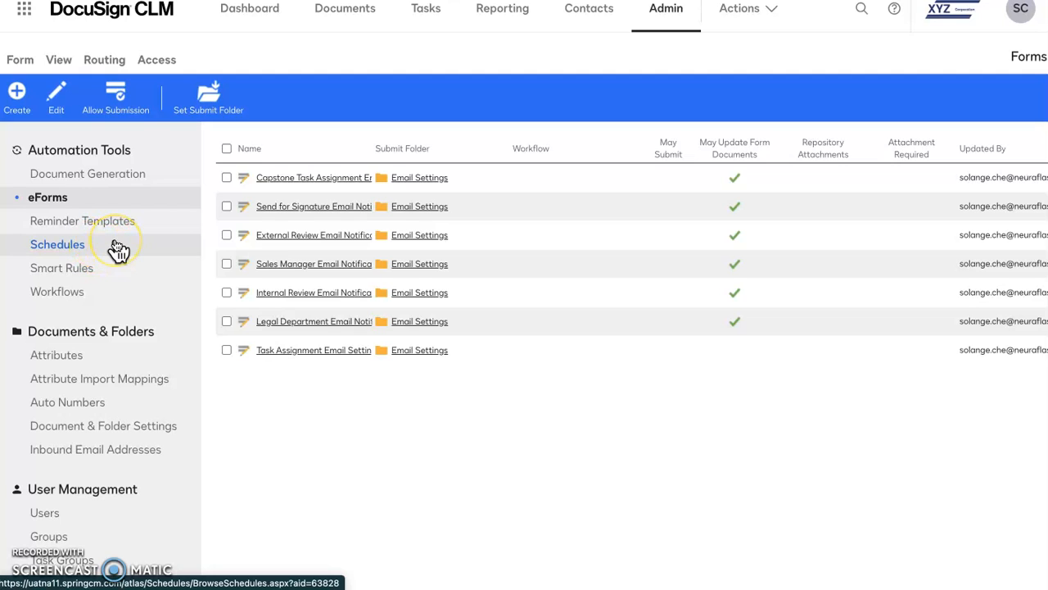
Step: Open the General Details attribute group to view its attribute fields
scroll(119, 250, "down", 1)
left_click(94, 293)
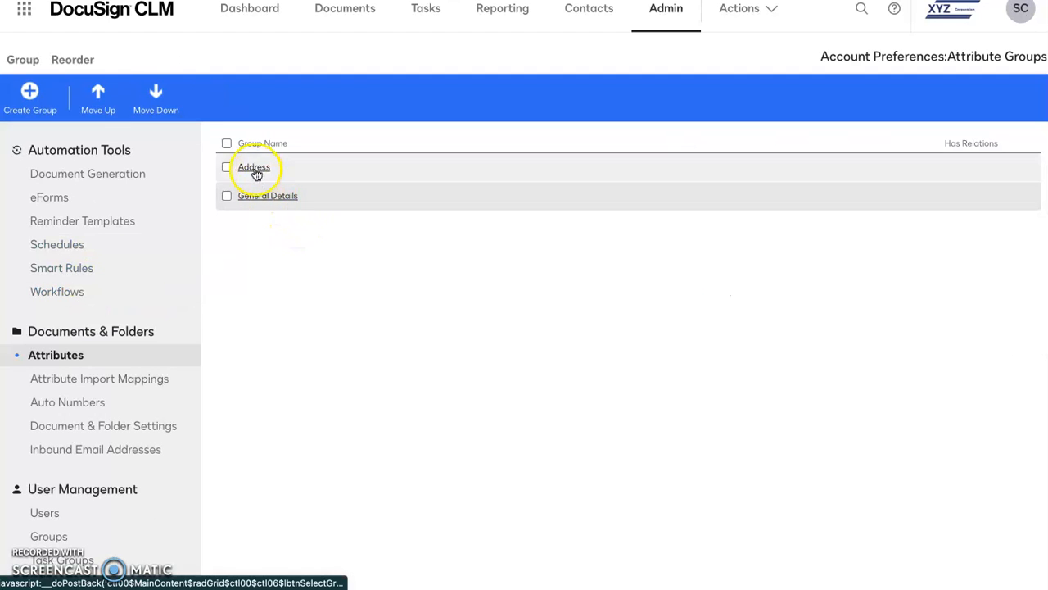
left_click(270, 198)
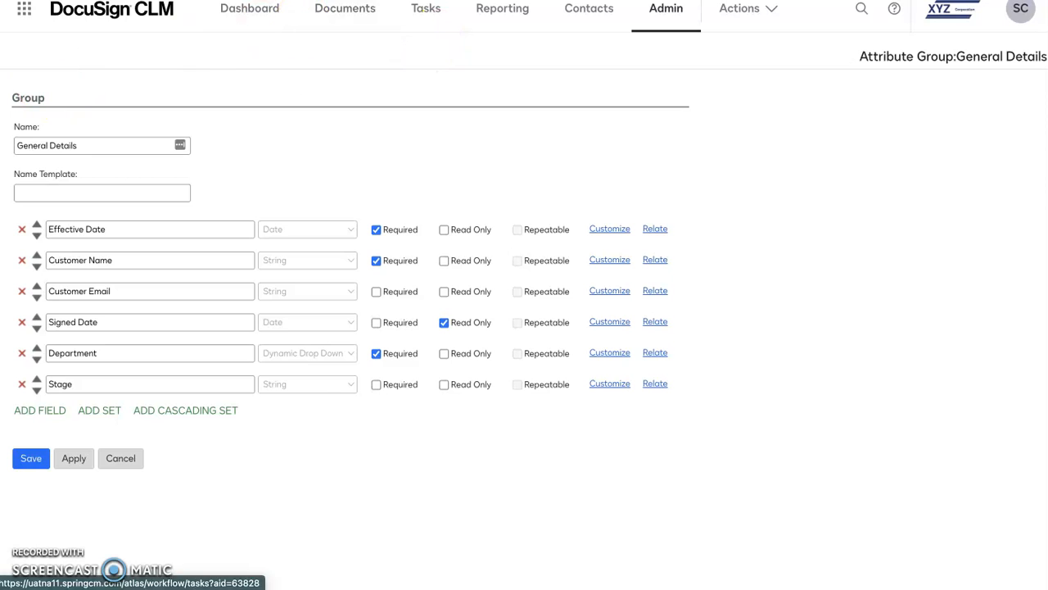
Step: Leave the General Details attribute group without saving and show the list of task groups
left_click(122, 466)
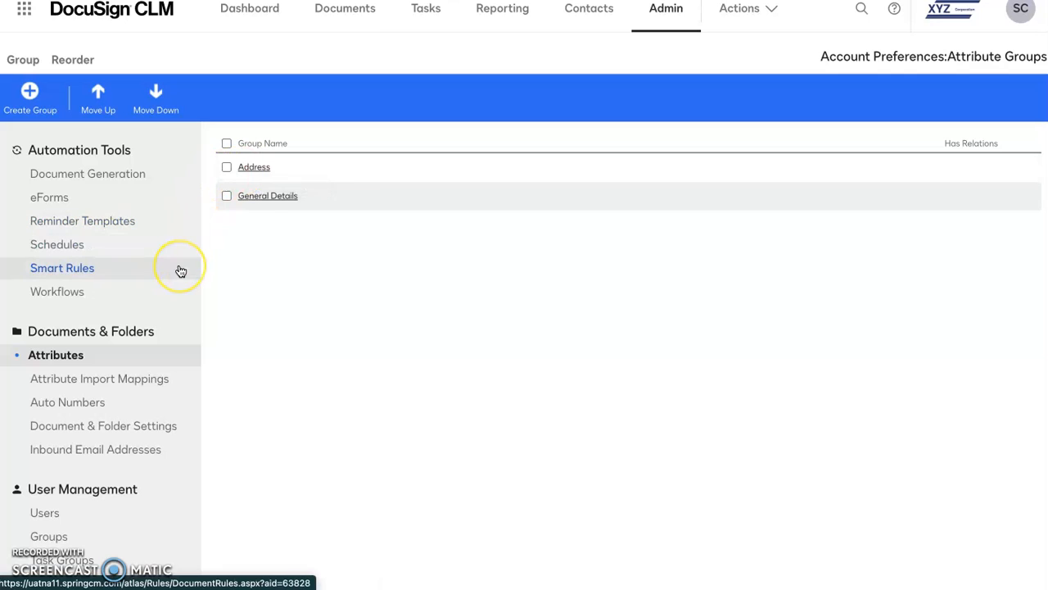
scroll(182, 277, "down", 3)
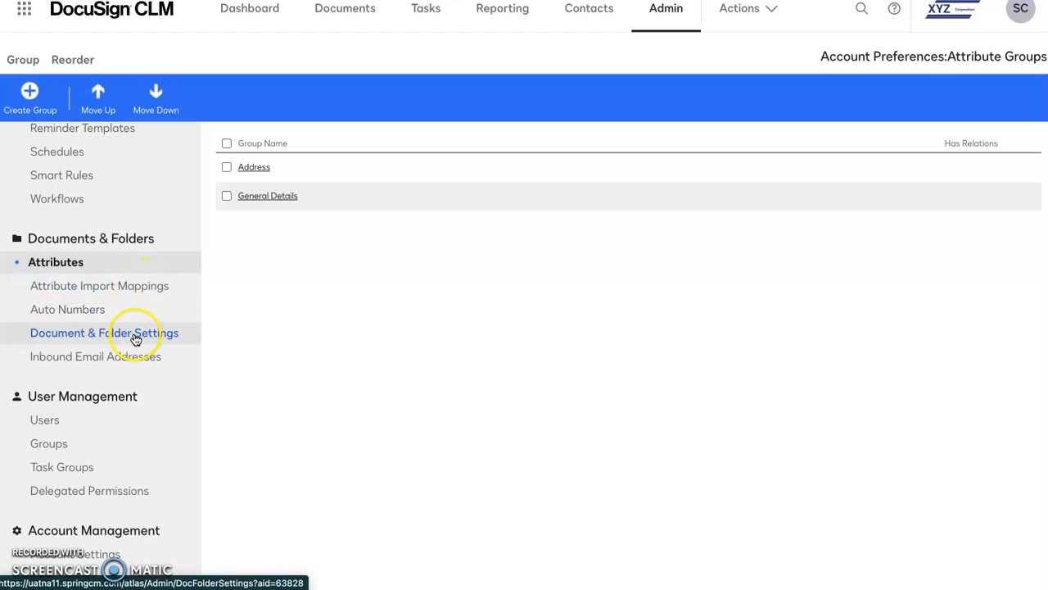
scroll(137, 344, "down", 3)
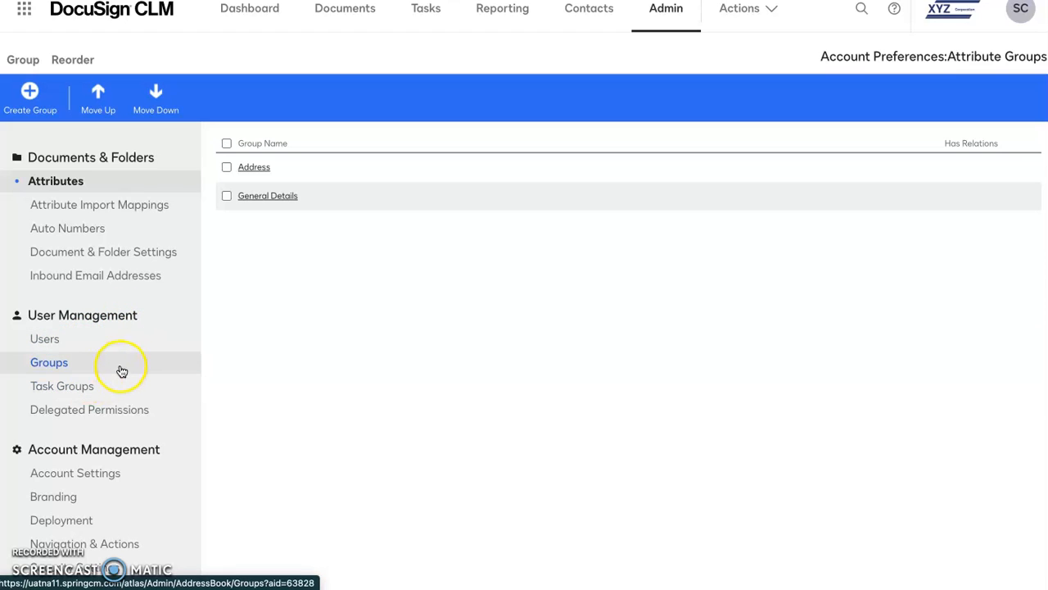
left_click(67, 386)
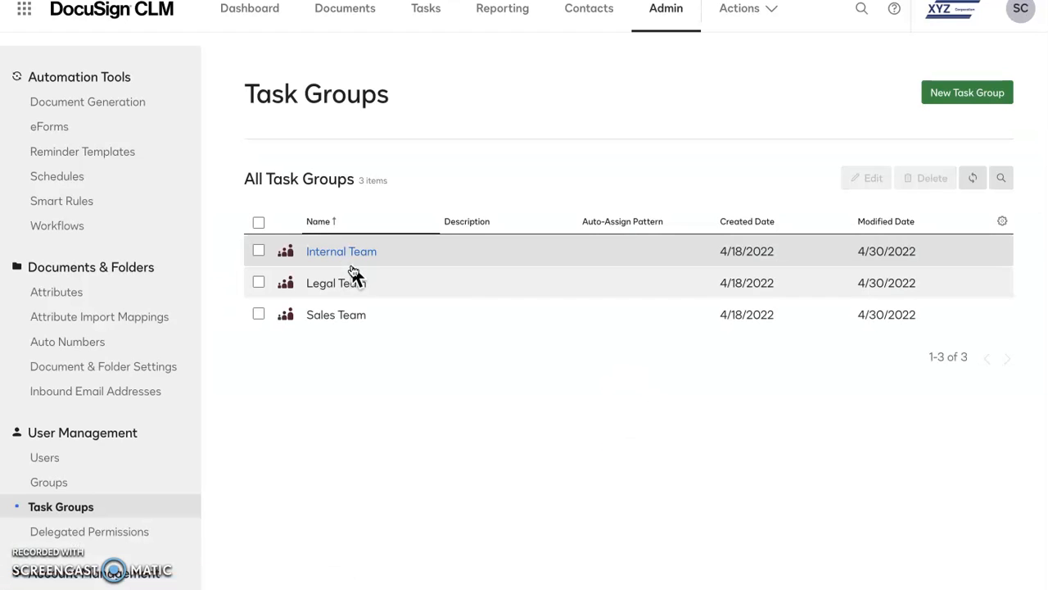
left_click(344, 255)
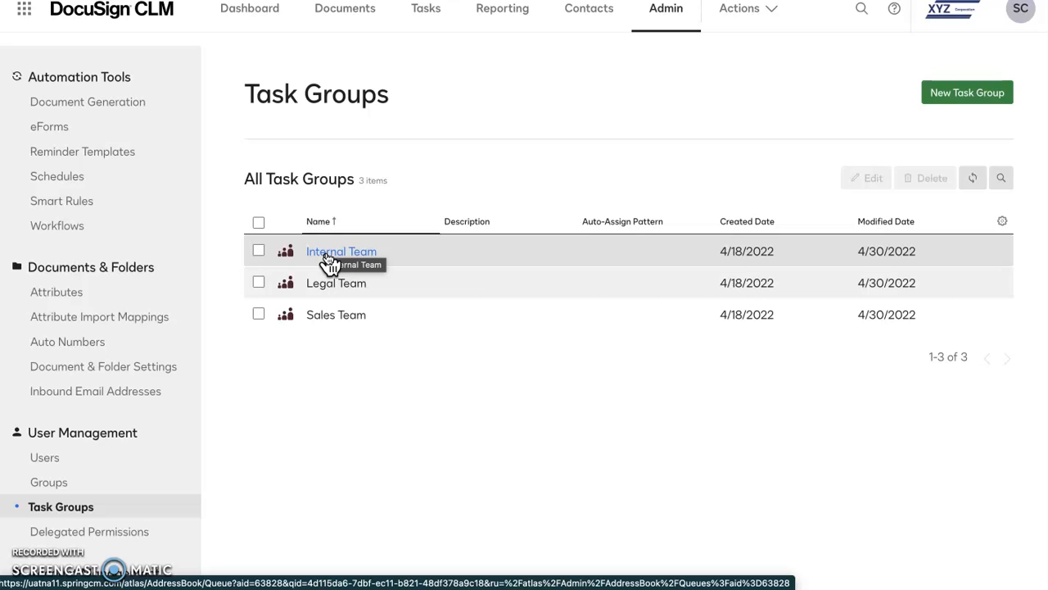
Step: Show the account's user list with each user's permission profile
scroll(119, 392, "down", 3)
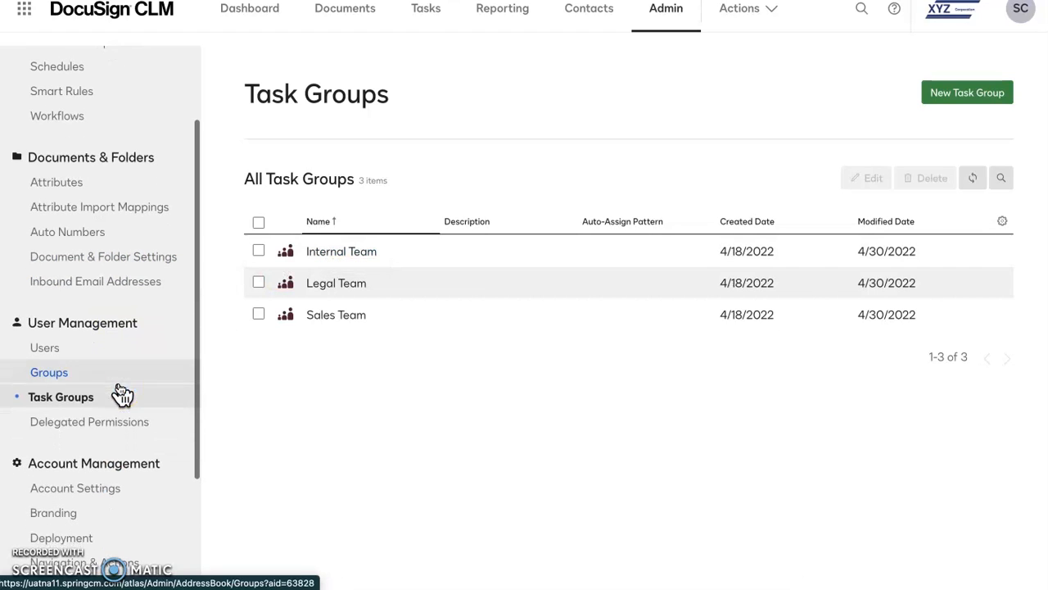
left_click(98, 421)
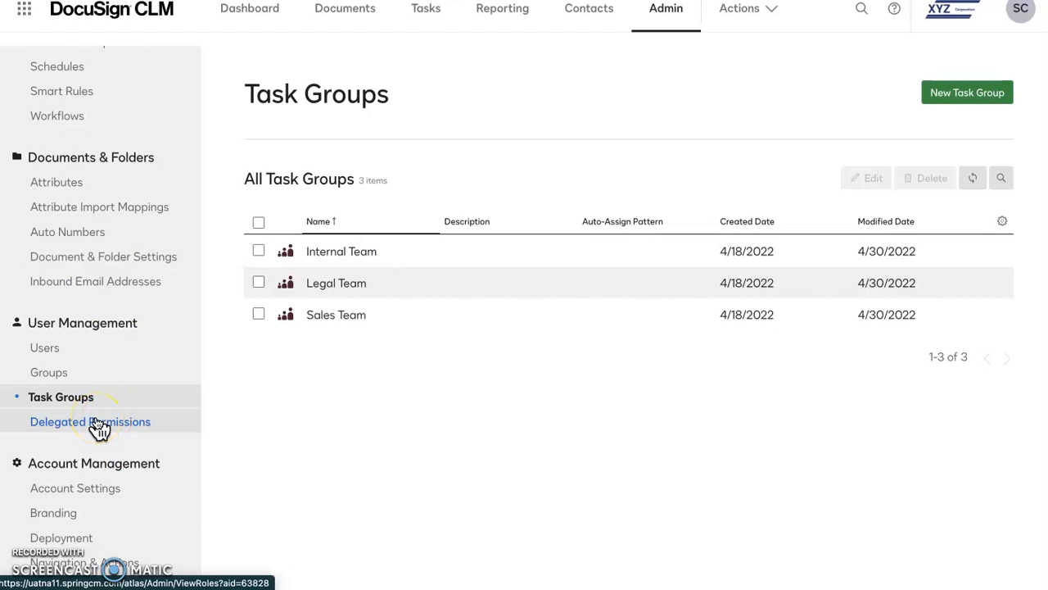
left_click(70, 349)
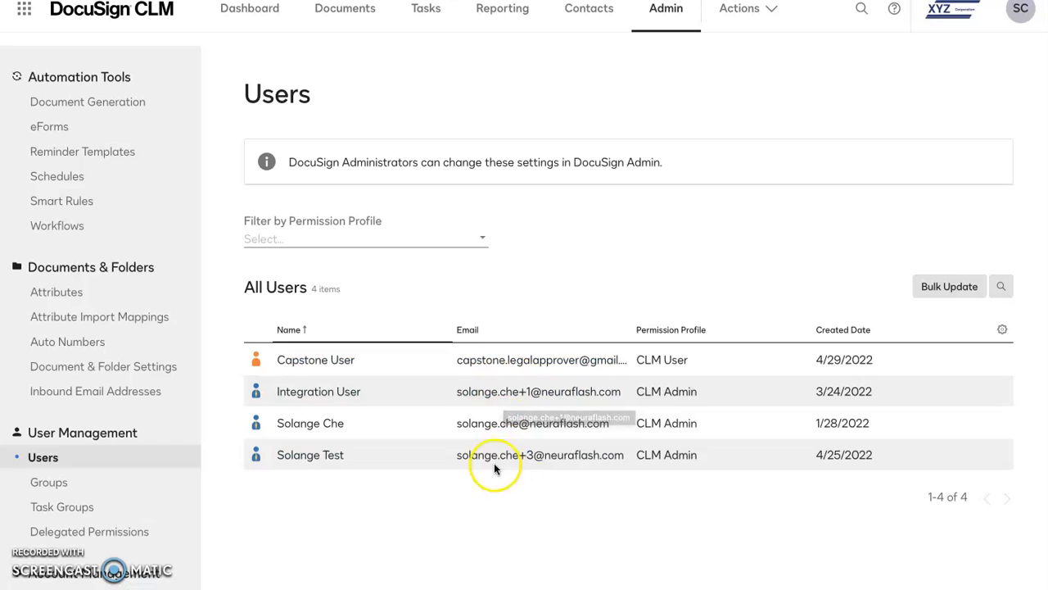
Step: Start a new deployment package and name it capstone
scroll(105, 467, "down", 1)
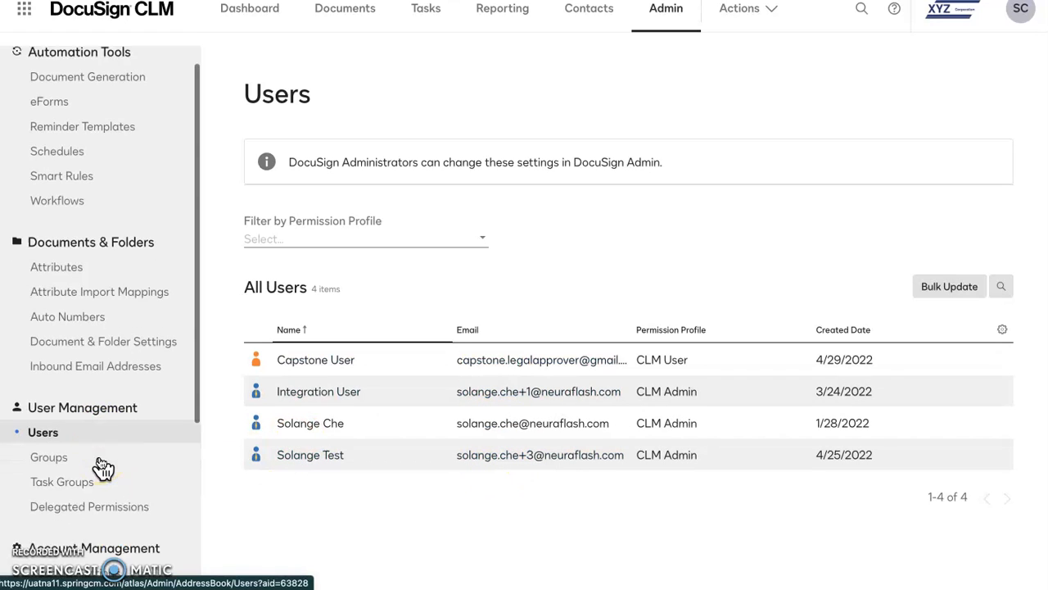
scroll(38, 463, "down", 6)
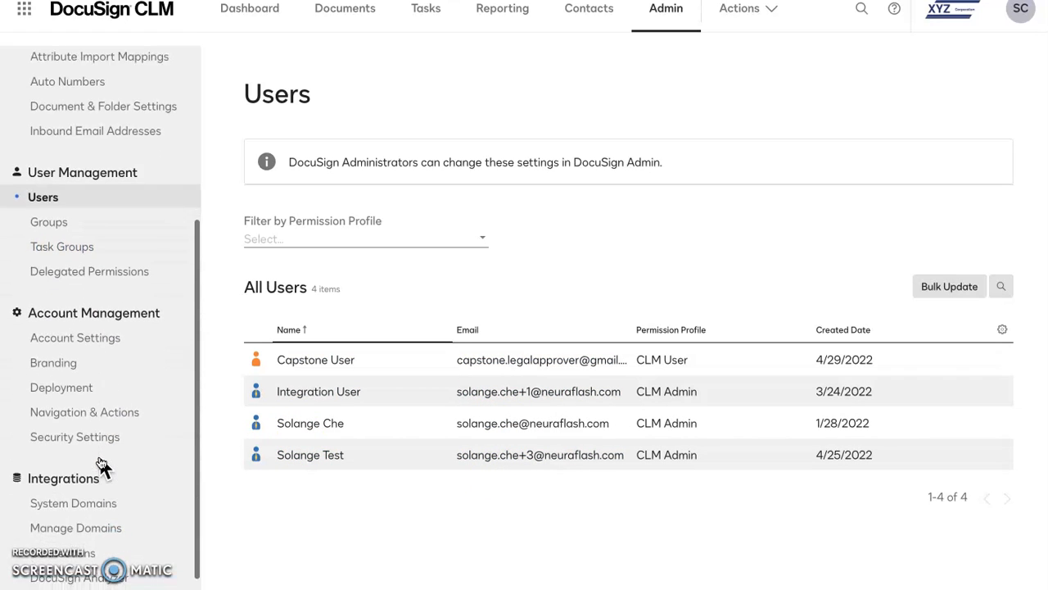
left_click(131, 346)
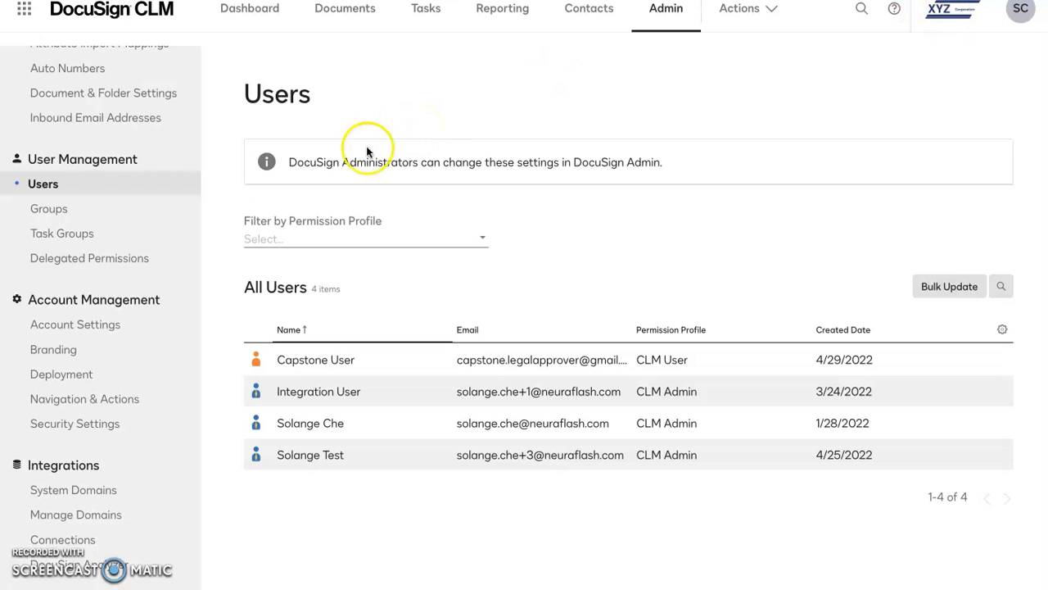
left_click(63, 379)
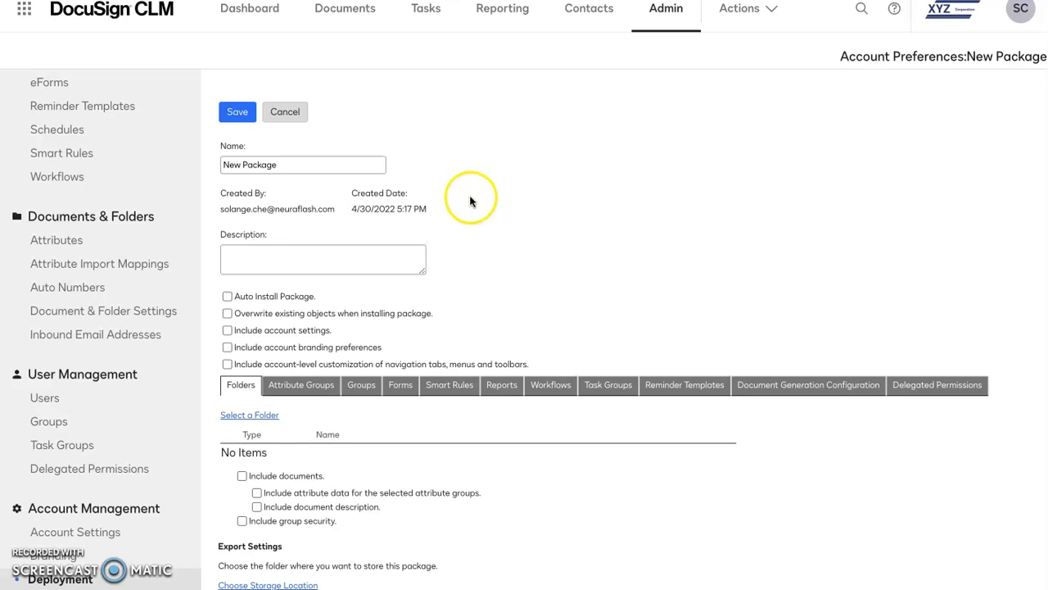
left_click(337, 163)
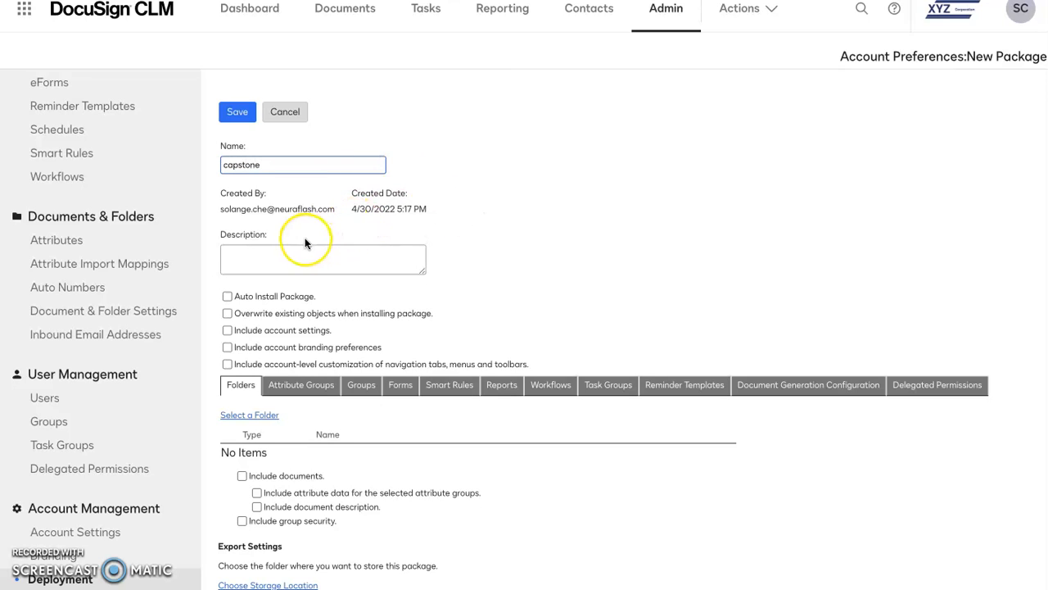
Step: Include the Address and General Details attribute groups in the package
scroll(507, 204, "down", 2)
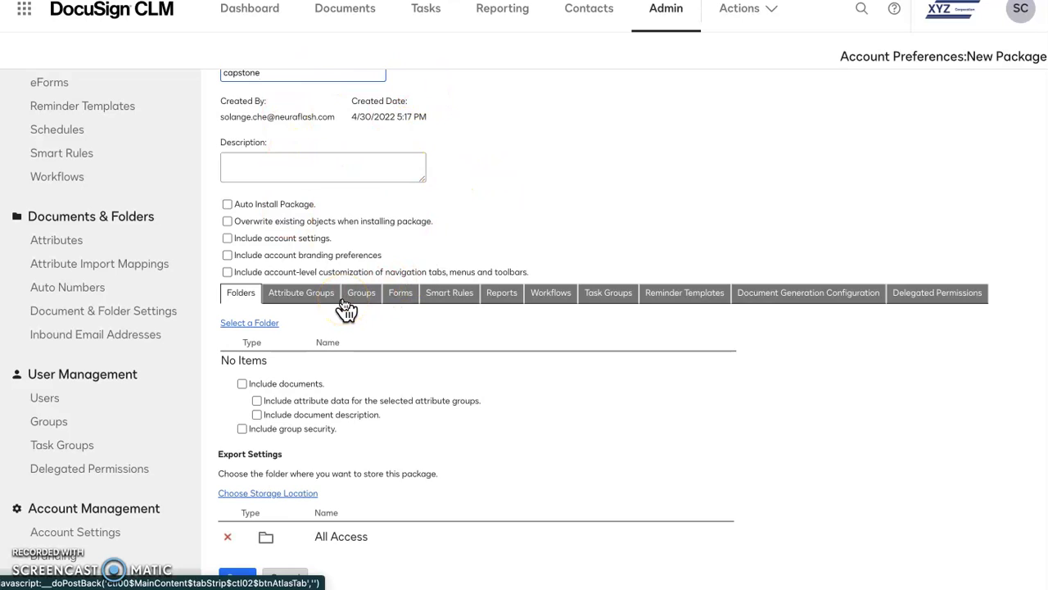
left_click(298, 293)
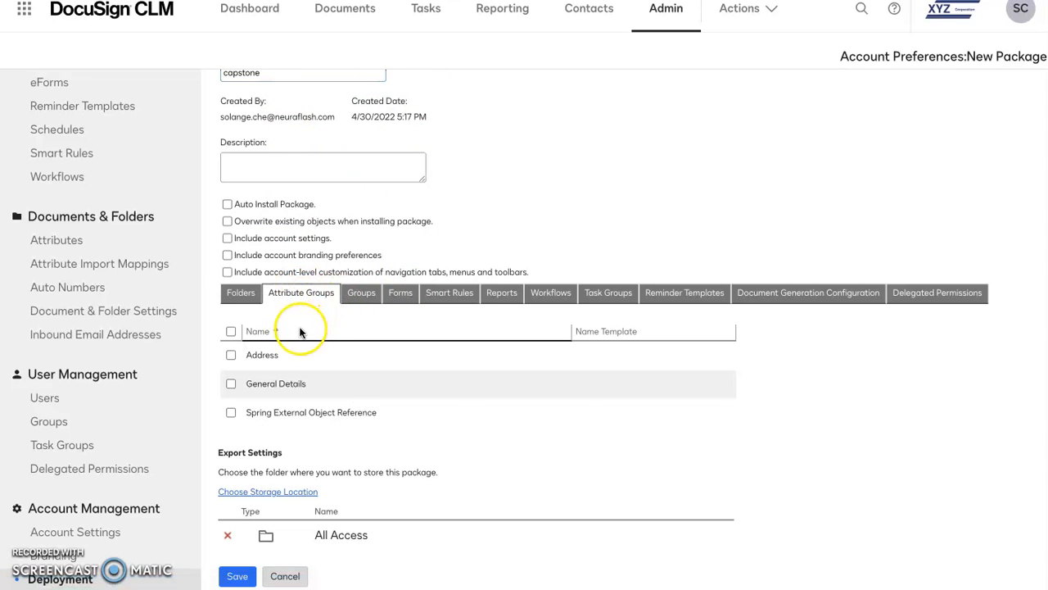
left_click(227, 357)
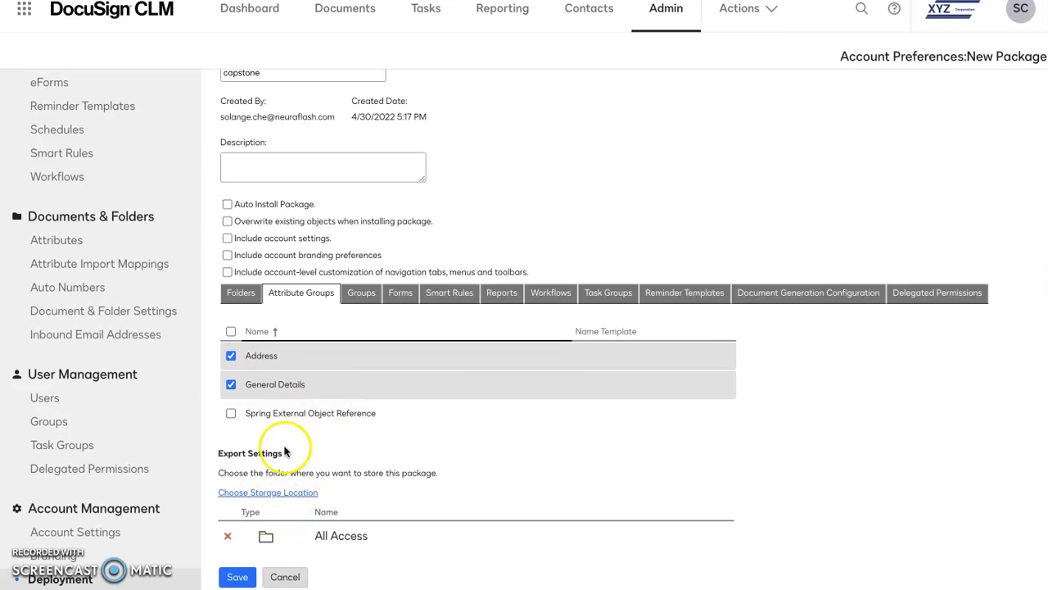
Step: Include the External Review, Internal Review, Legal Department and Sales Manager Email Notification forms in the package
left_click(363, 293)
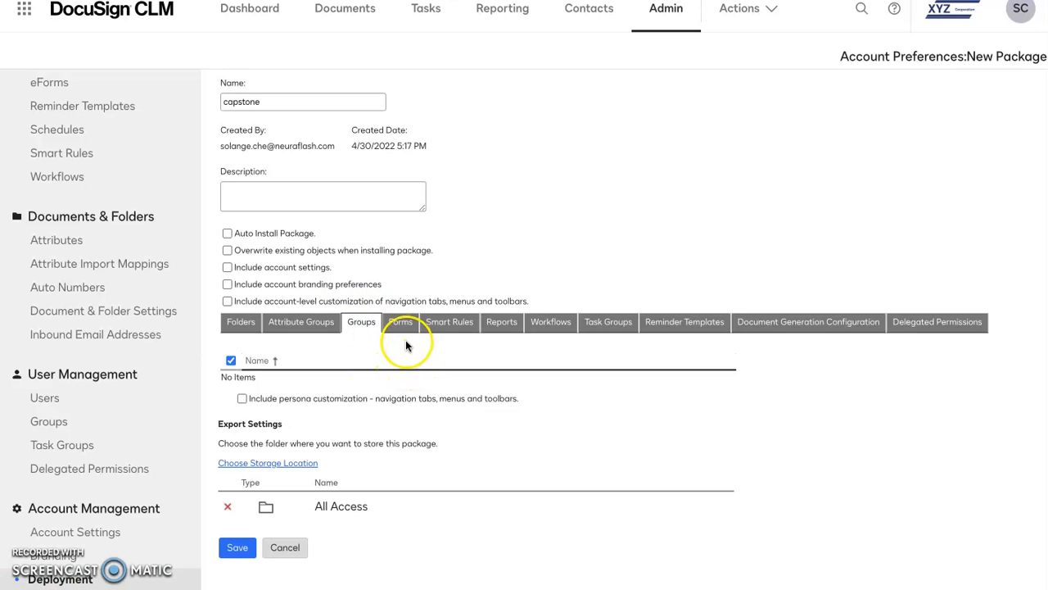
left_click(401, 323)
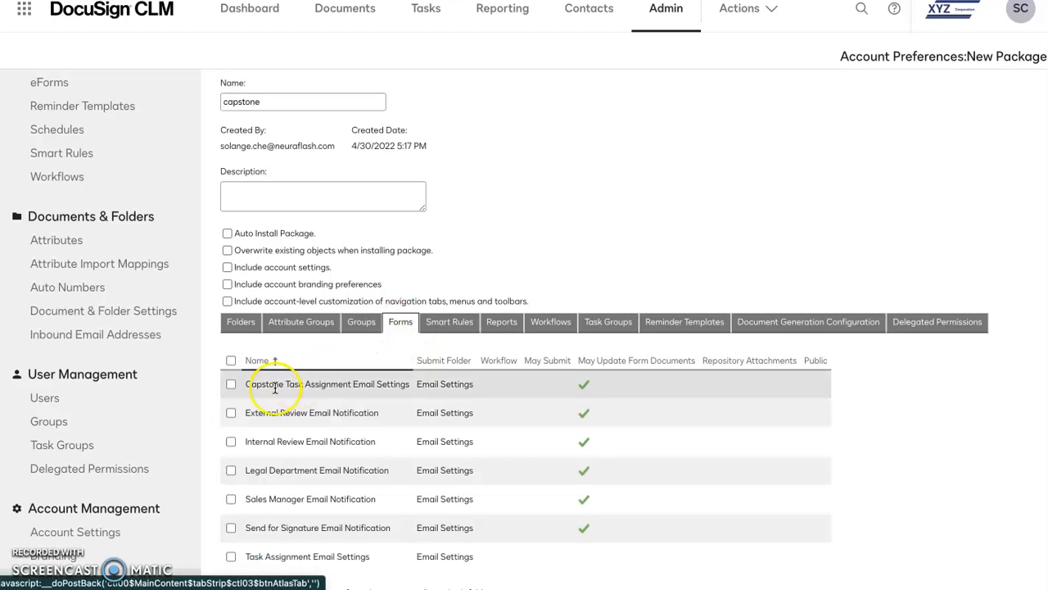
left_click(231, 413)
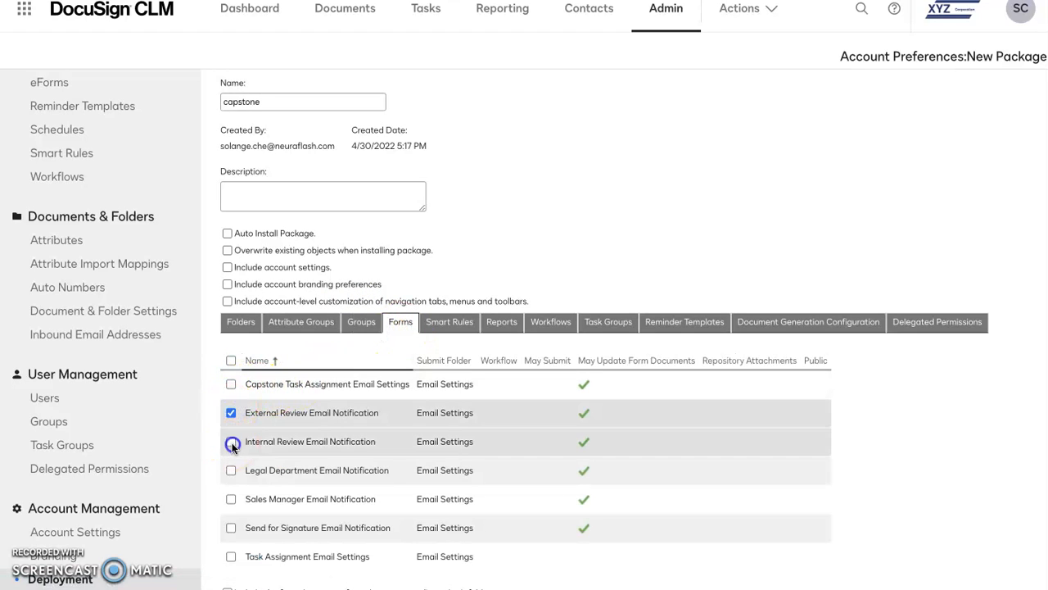
left_click(232, 444)
left_click(231, 498)
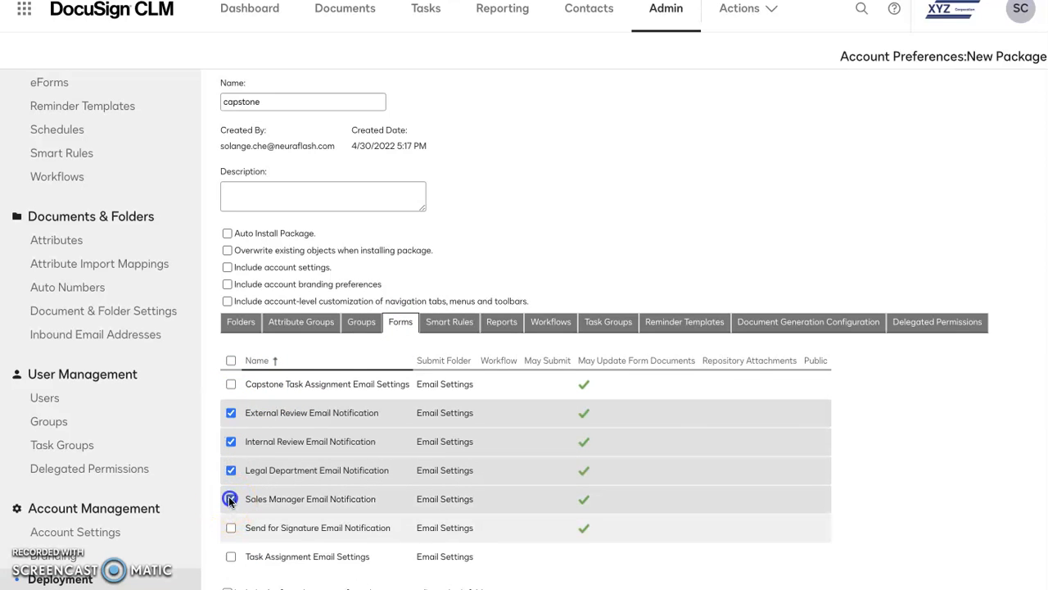
Step: Include the Contract Management Steps Report and Capstone Document Activity reports in the package
left_click(450, 324)
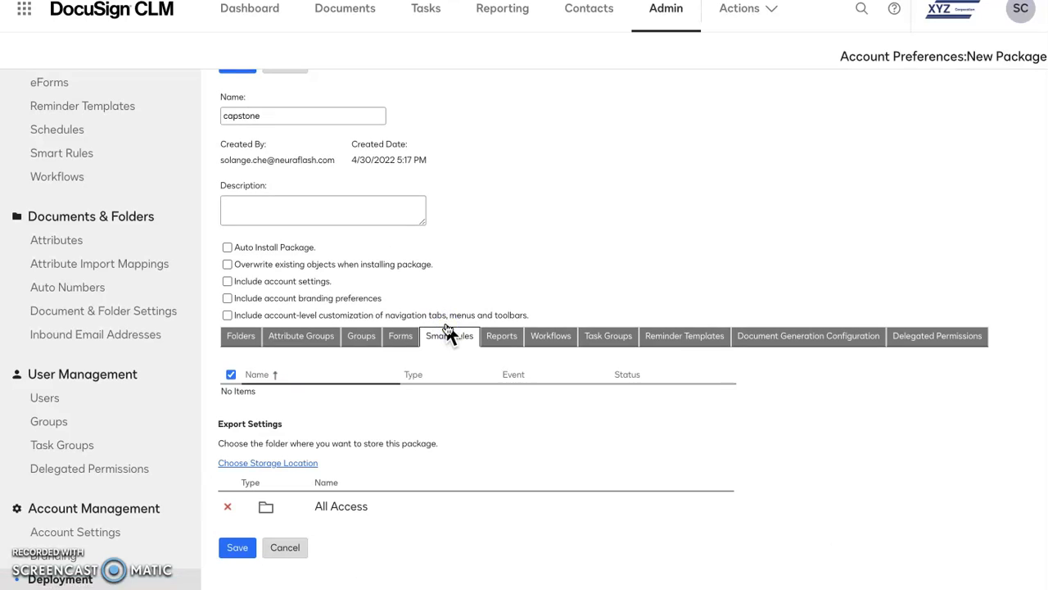
left_click(502, 338)
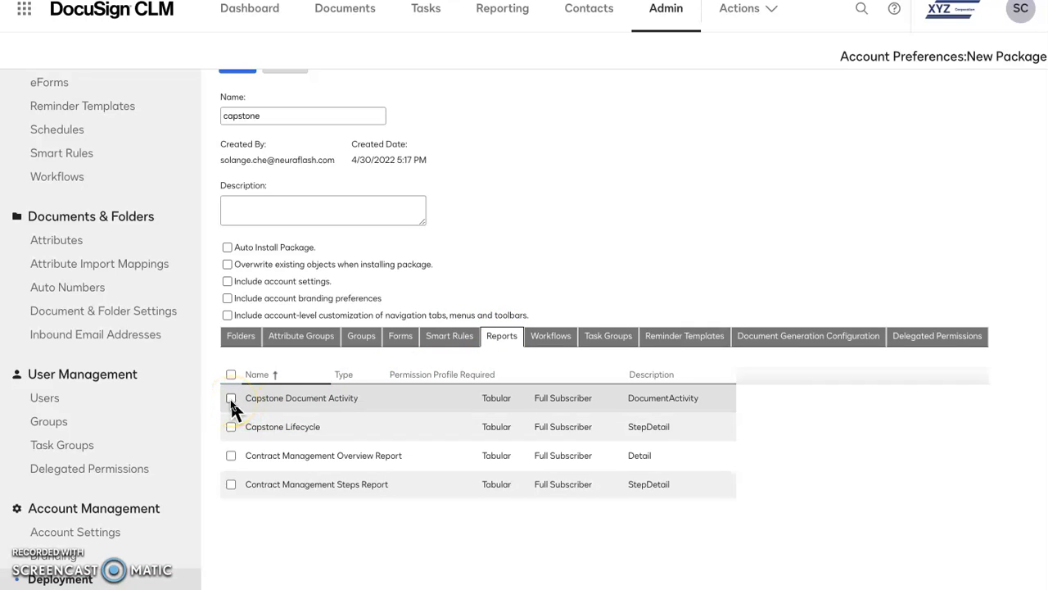
left_click(230, 484)
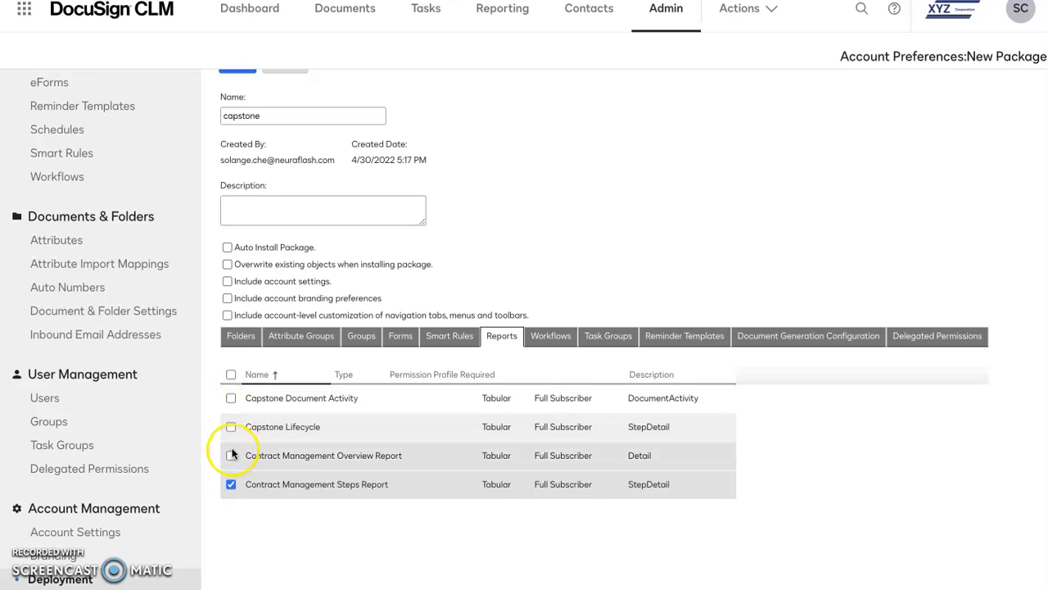
left_click(231, 399)
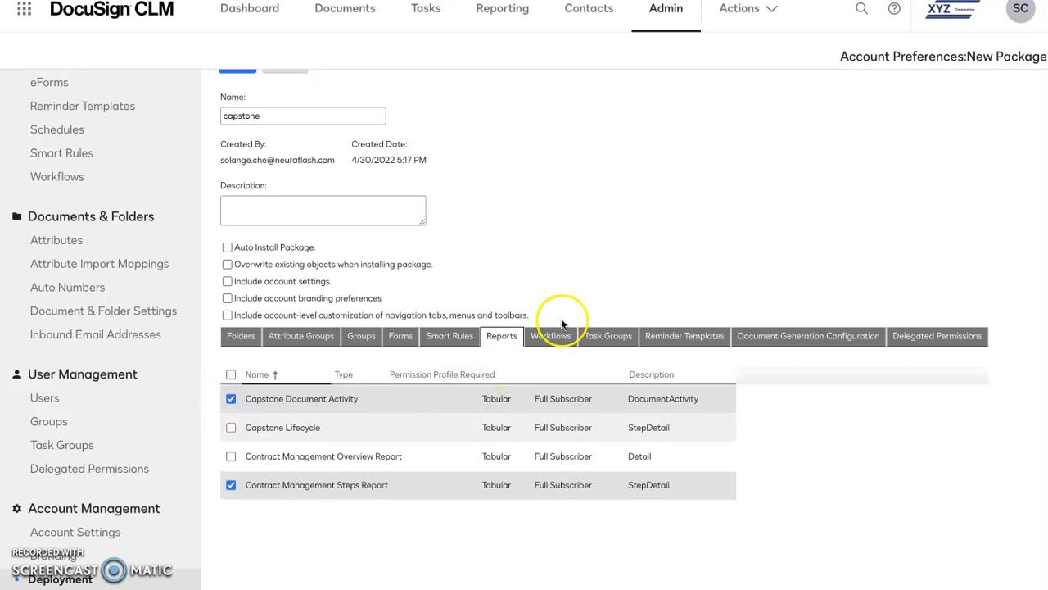
Step: Include the Capstone Workflow and the Internal Team, Legal Team and Sales Team task groups in the package
left_click(555, 346)
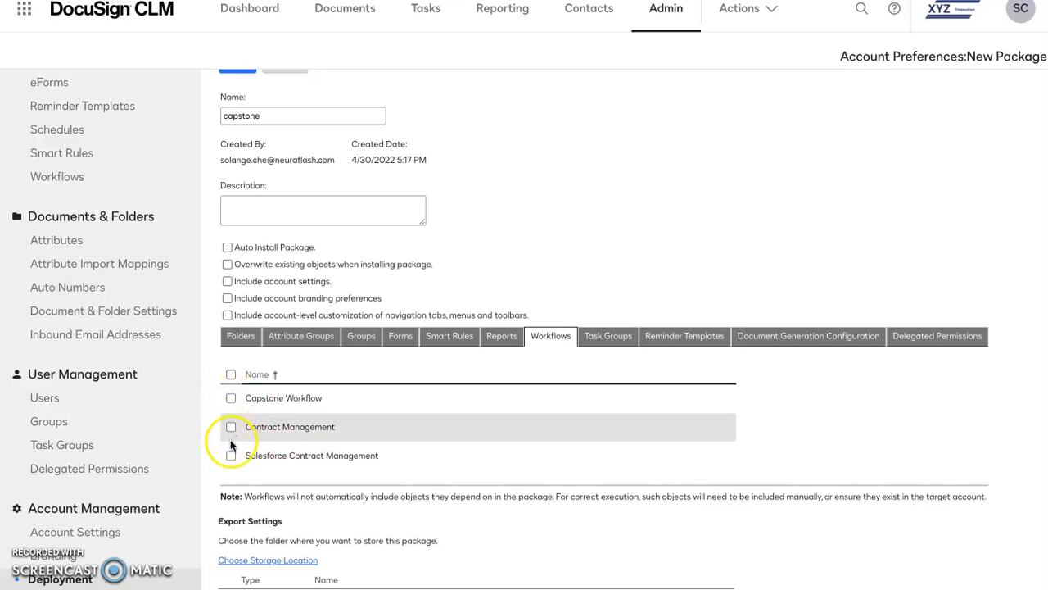
left_click(231, 398)
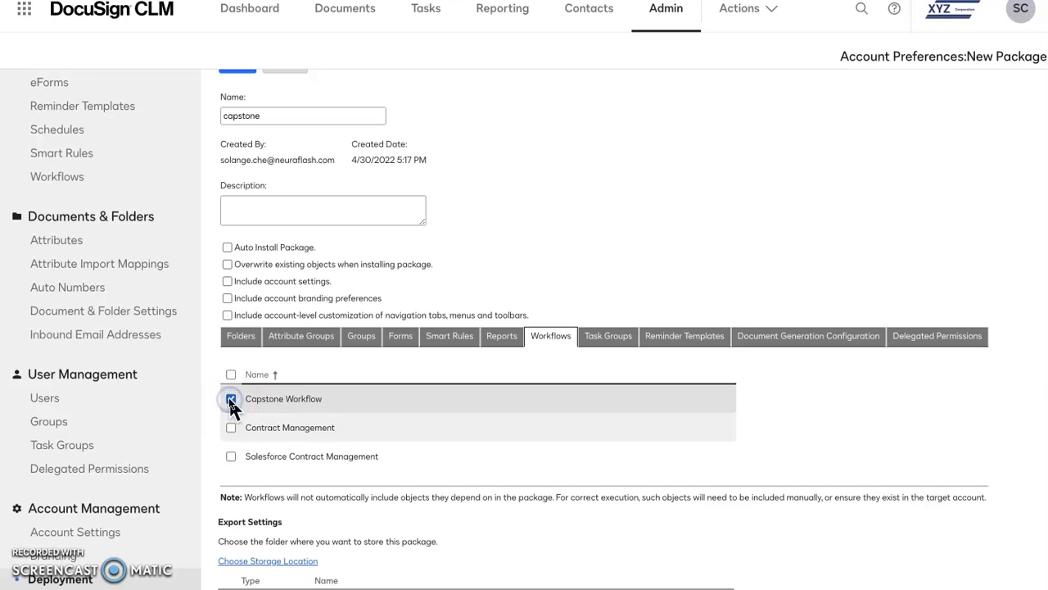
left_click(610, 334)
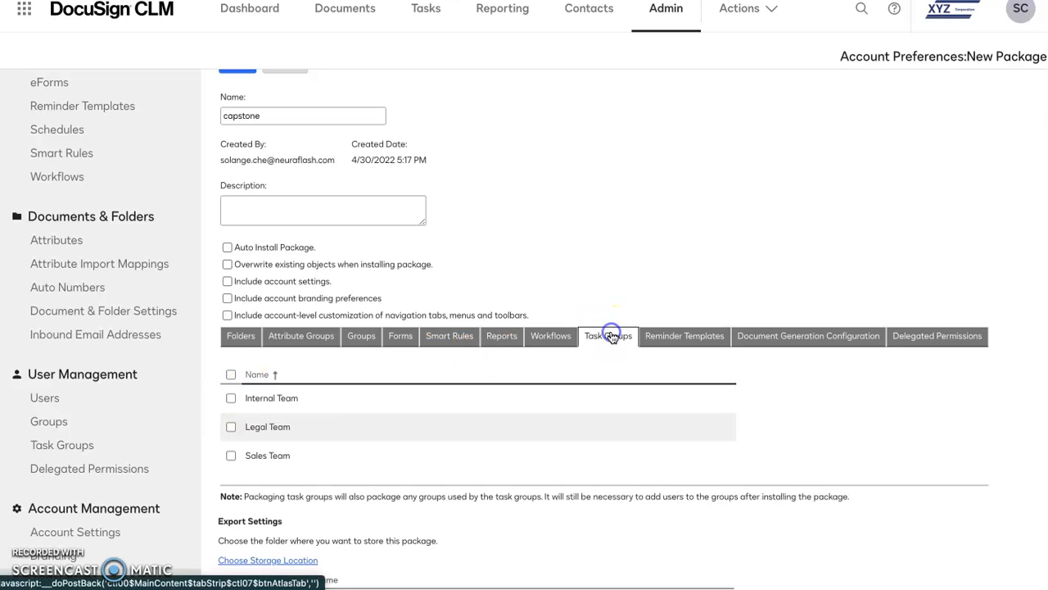
left_click(231, 398)
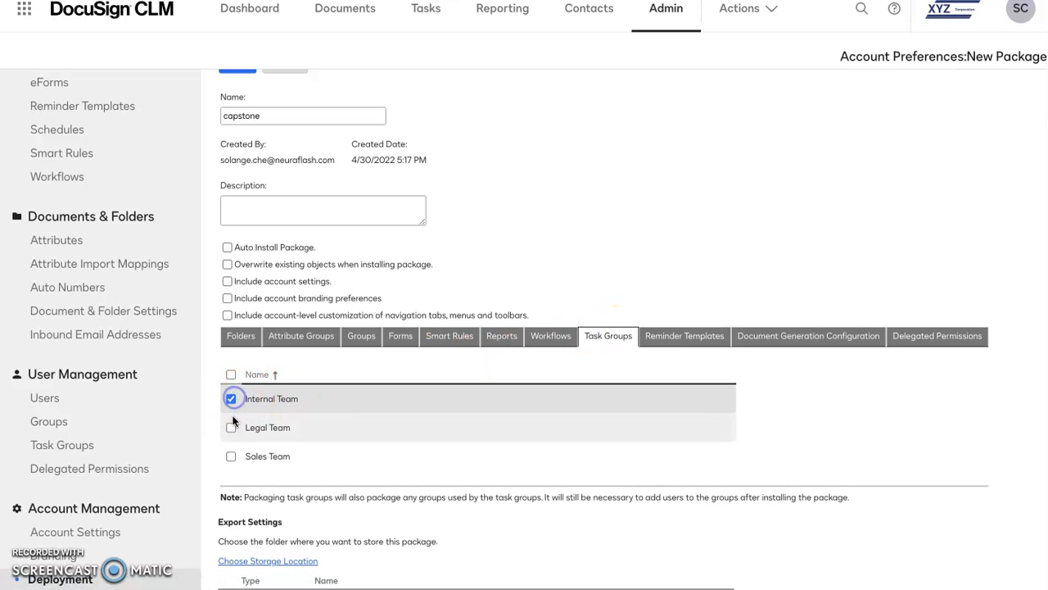
left_click(231, 428)
left_click(230, 456)
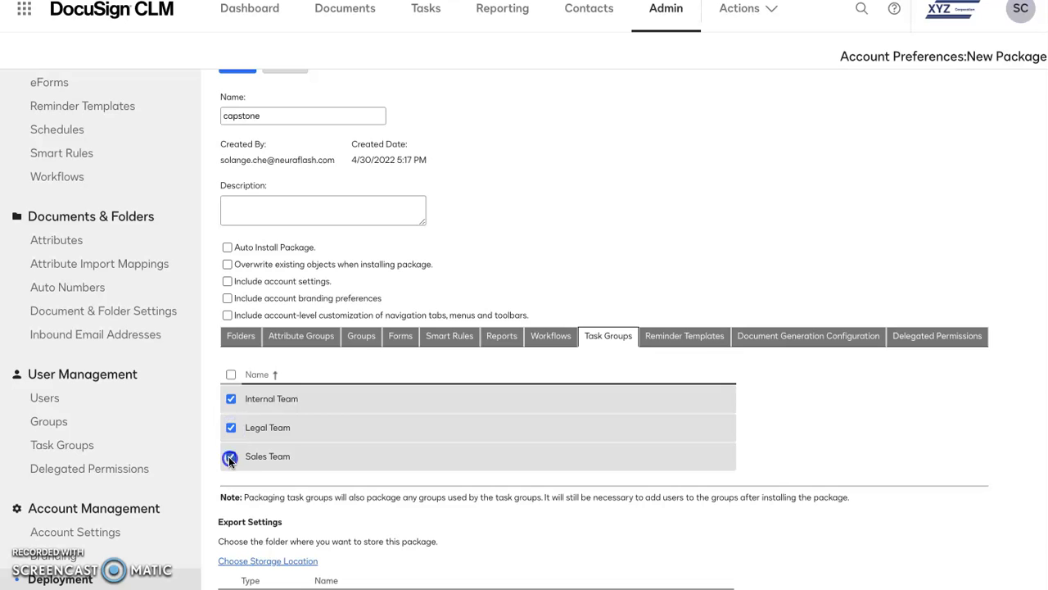
Step: Include the Capstone Contract document generation configuration in the package
left_click(689, 339)
left_click(808, 335)
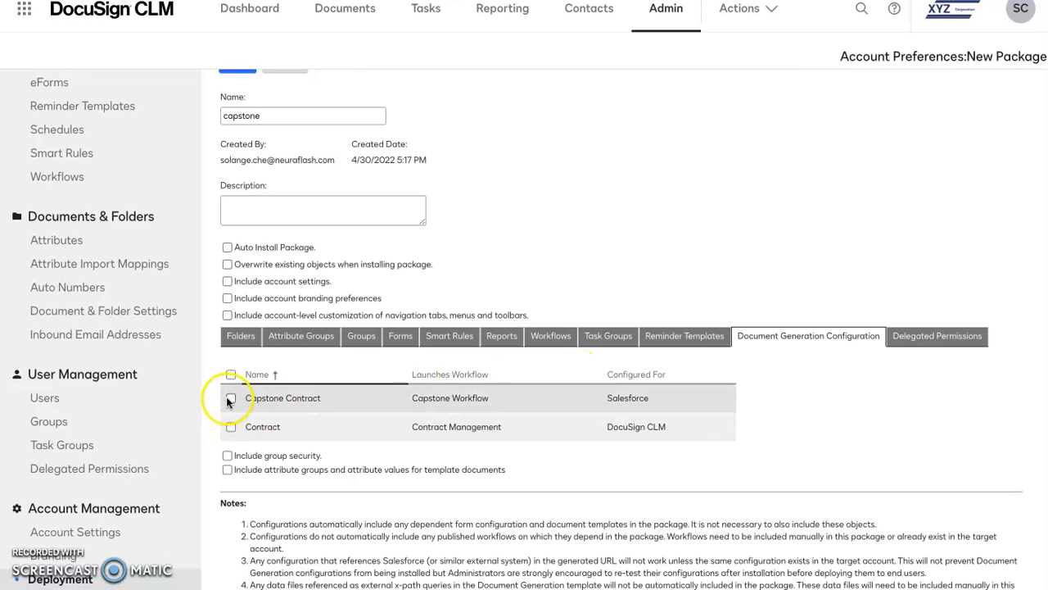
left_click(230, 398)
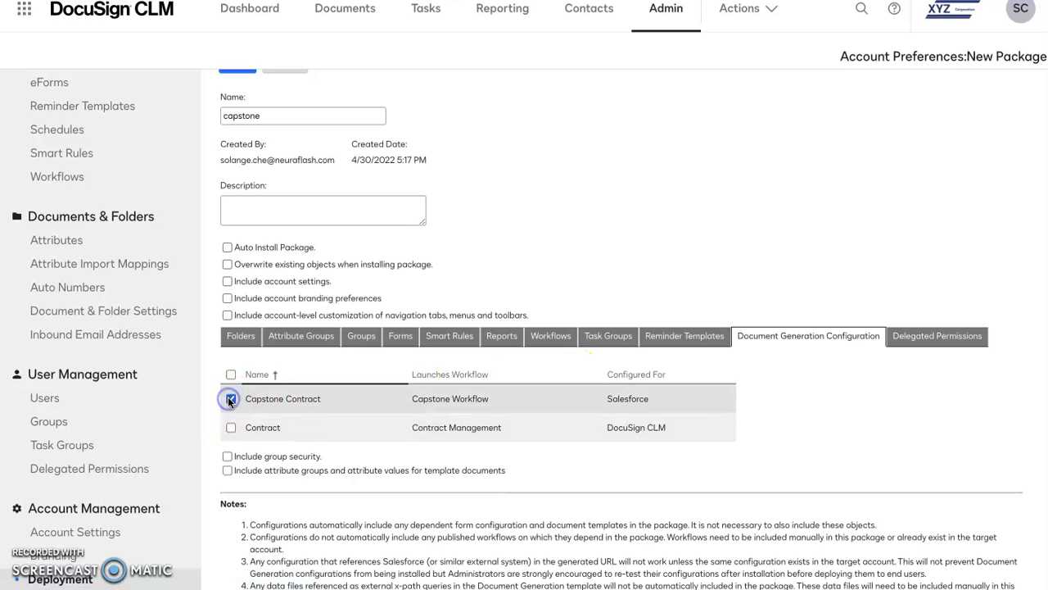
Step: Check the delegated permissions, choose the Deployment folder under Admin as the storage location, and save the capstone package
left_click(907, 337)
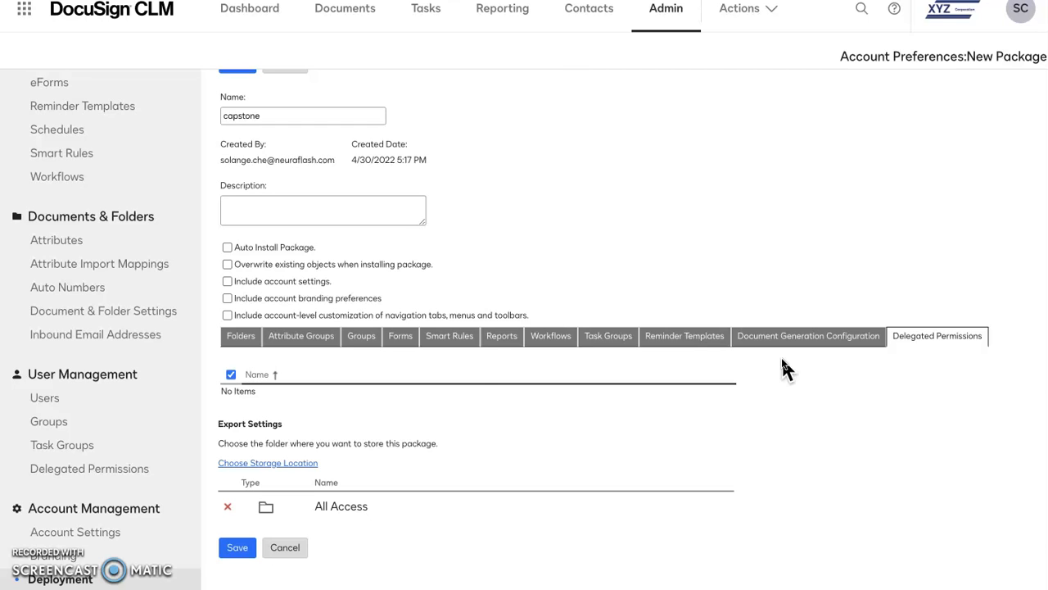
left_click(237, 549)
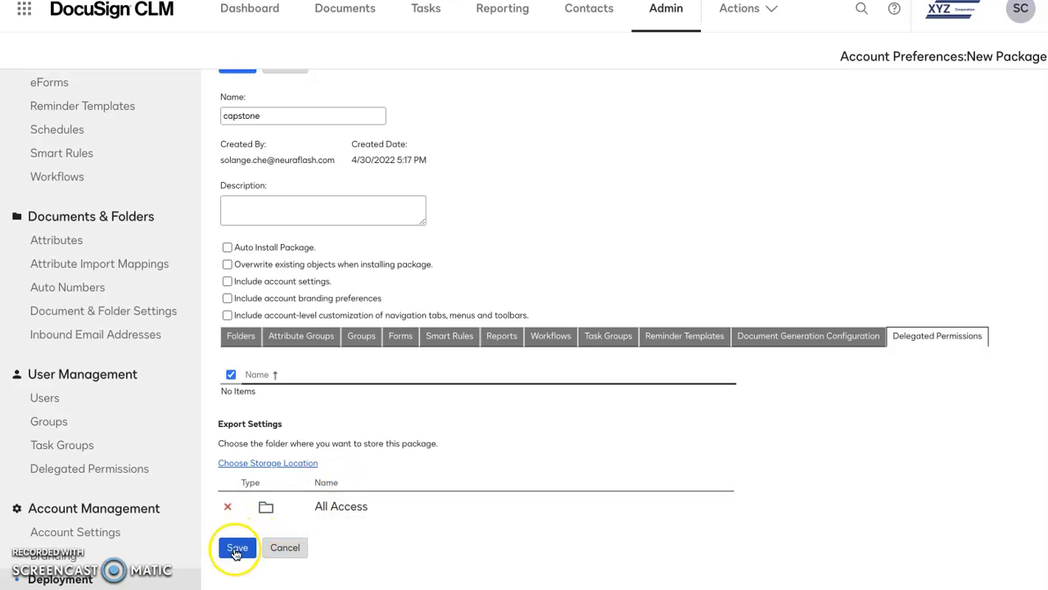
left_click(262, 463)
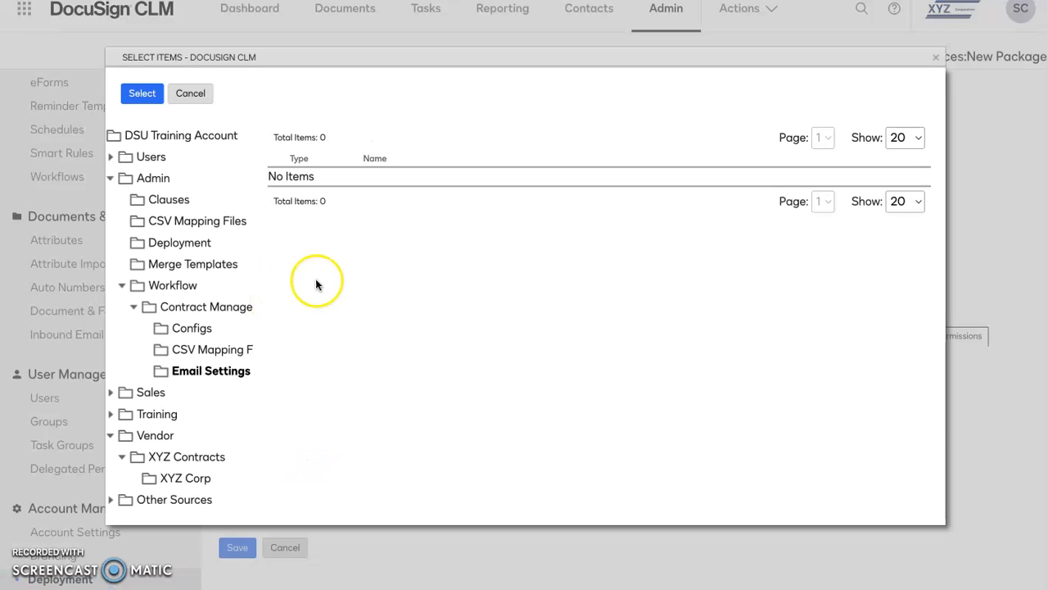
left_click(179, 244)
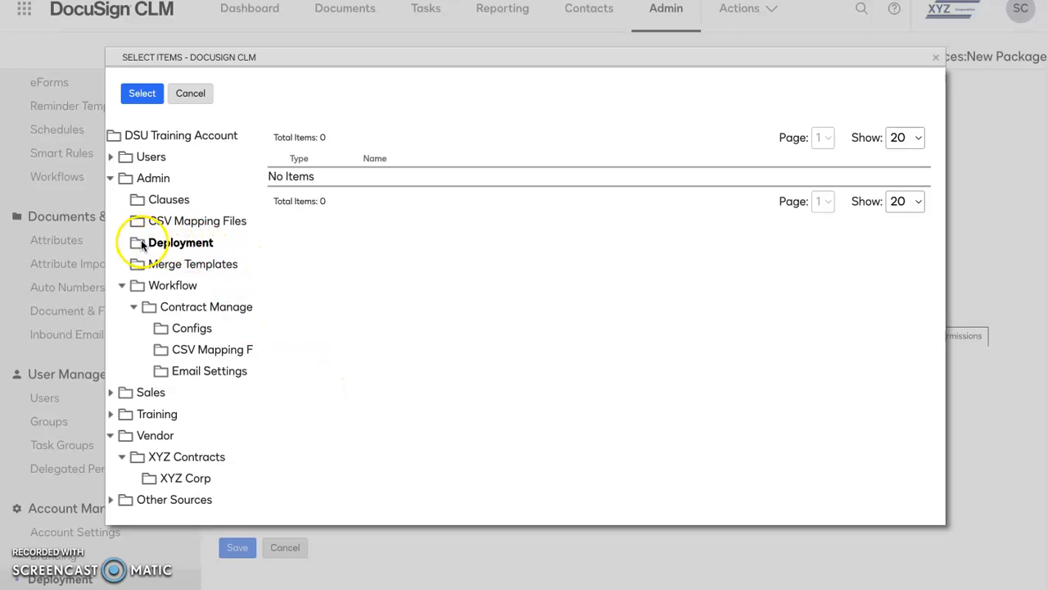
left_click(182, 245)
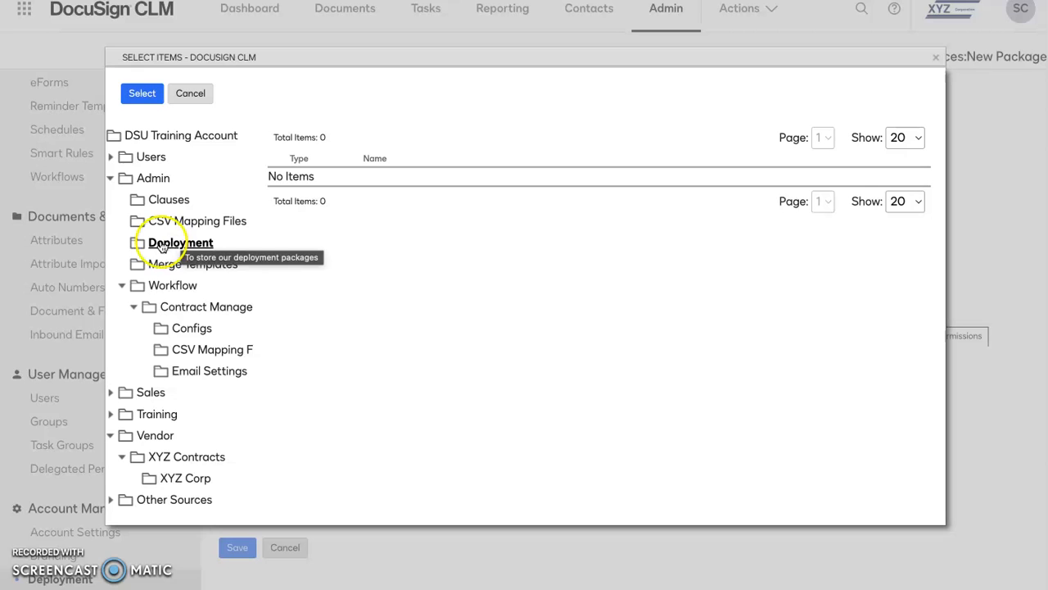
left_click(141, 95)
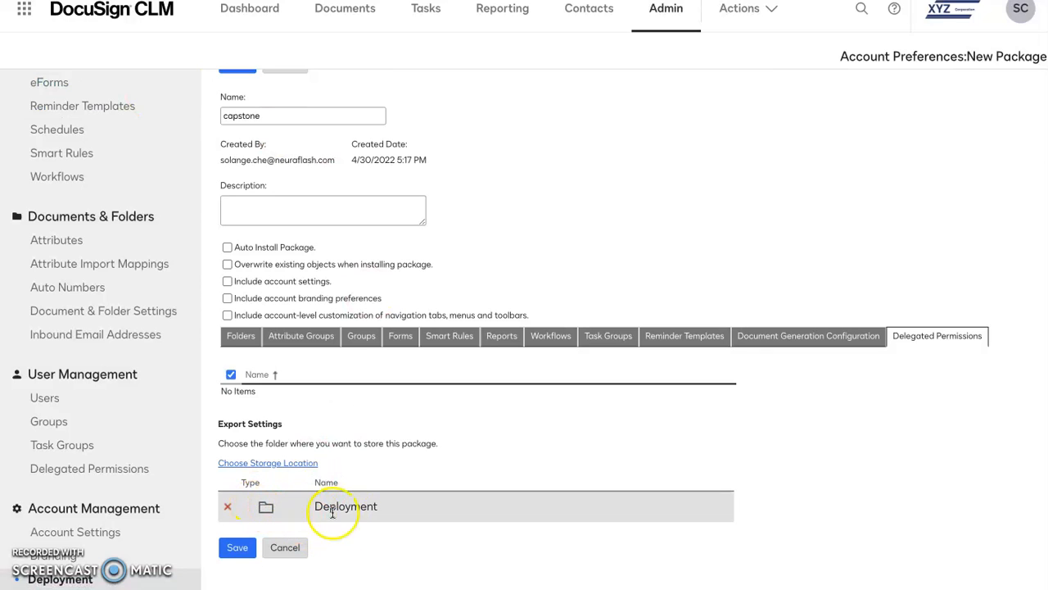
left_click(237, 550)
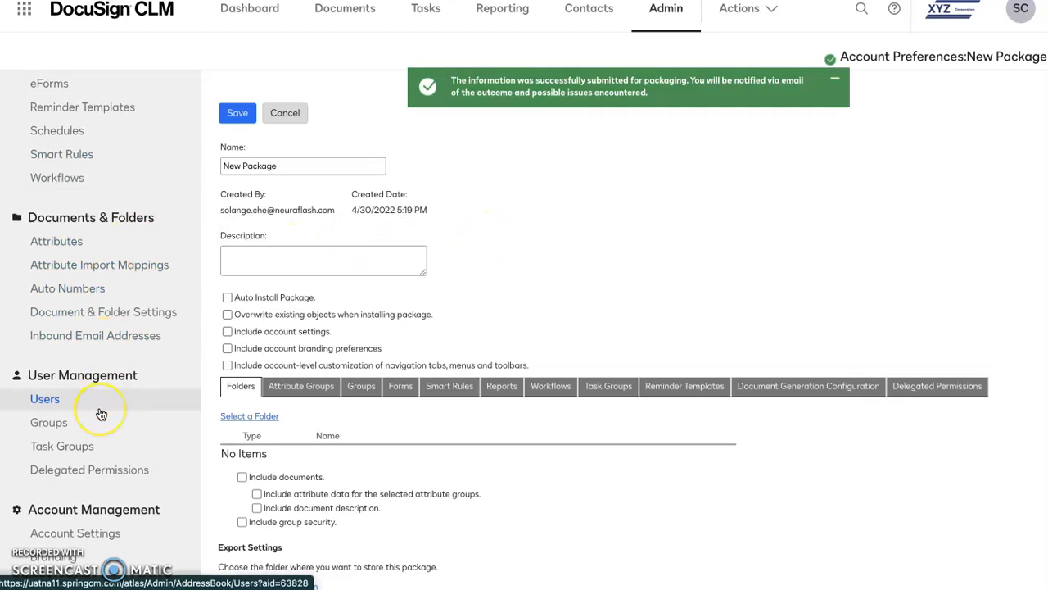
Step: Reload the Deployment page with a blank package form
scroll(103, 417, "down", 1)
scroll(103, 418, "down", 4)
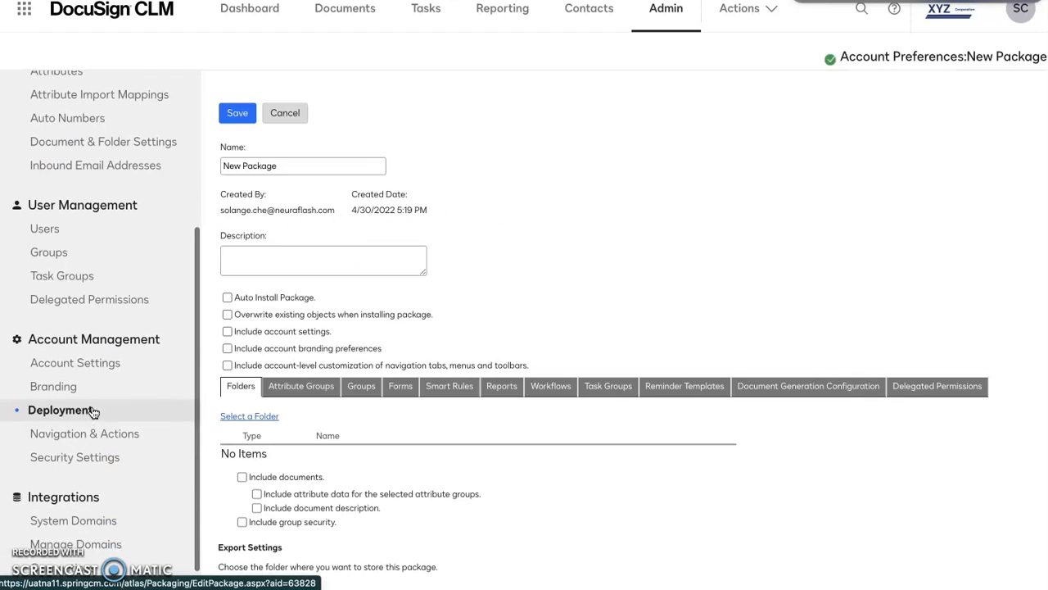
left_click(74, 415)
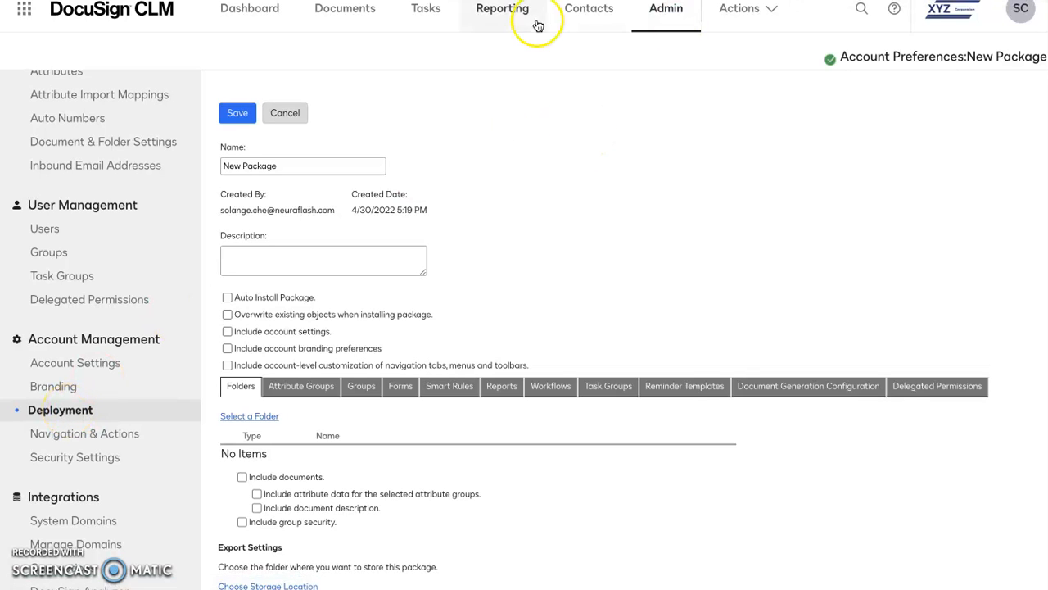
left_click(70, 414)
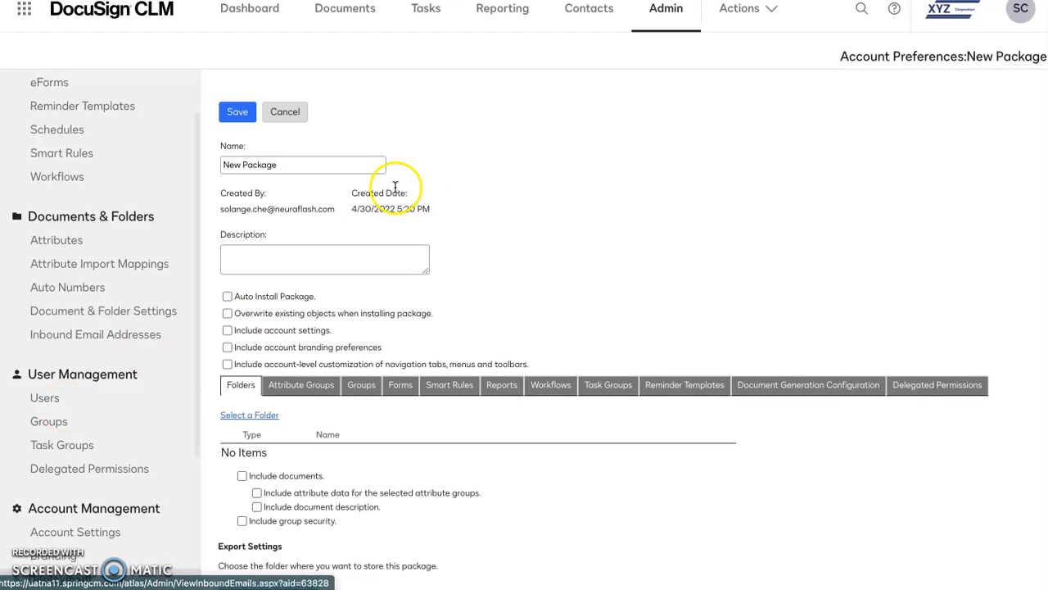
Step: Open the account's branding settings for logo and colors
scroll(111, 295, "down", 5)
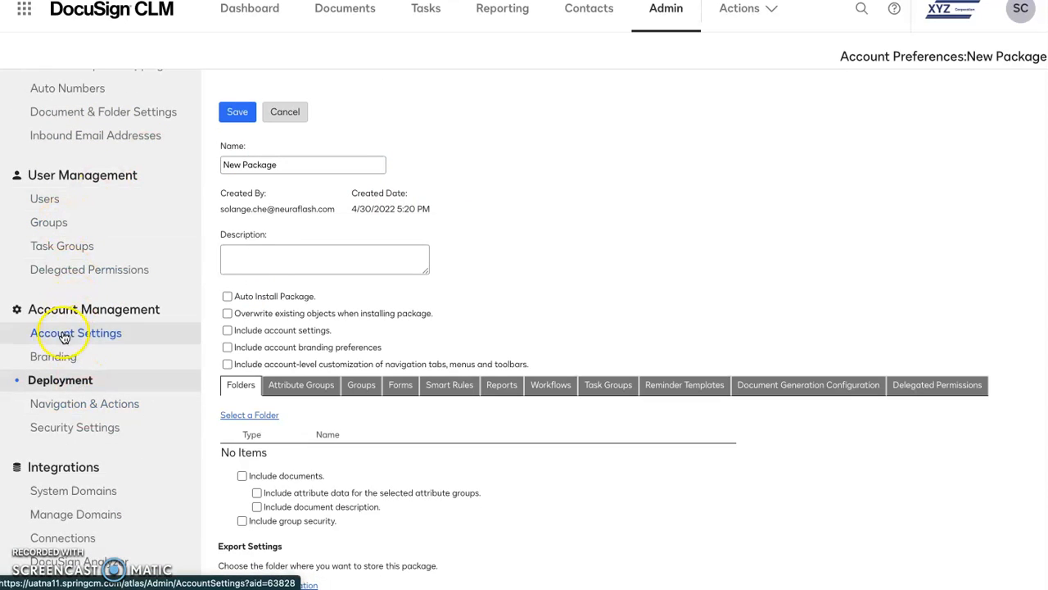
left_click(55, 358)
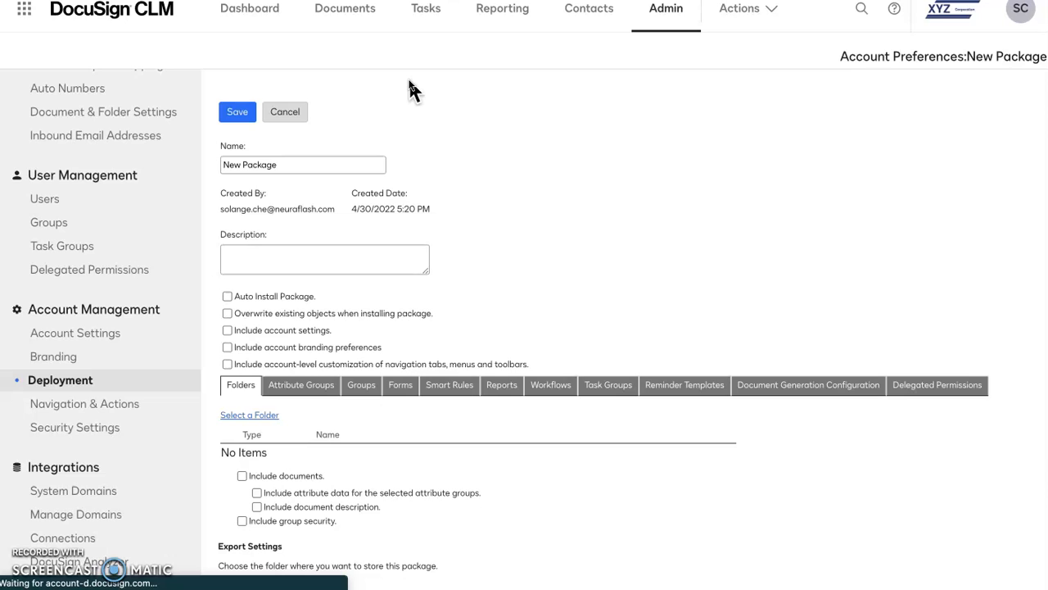
left_click(444, 76)
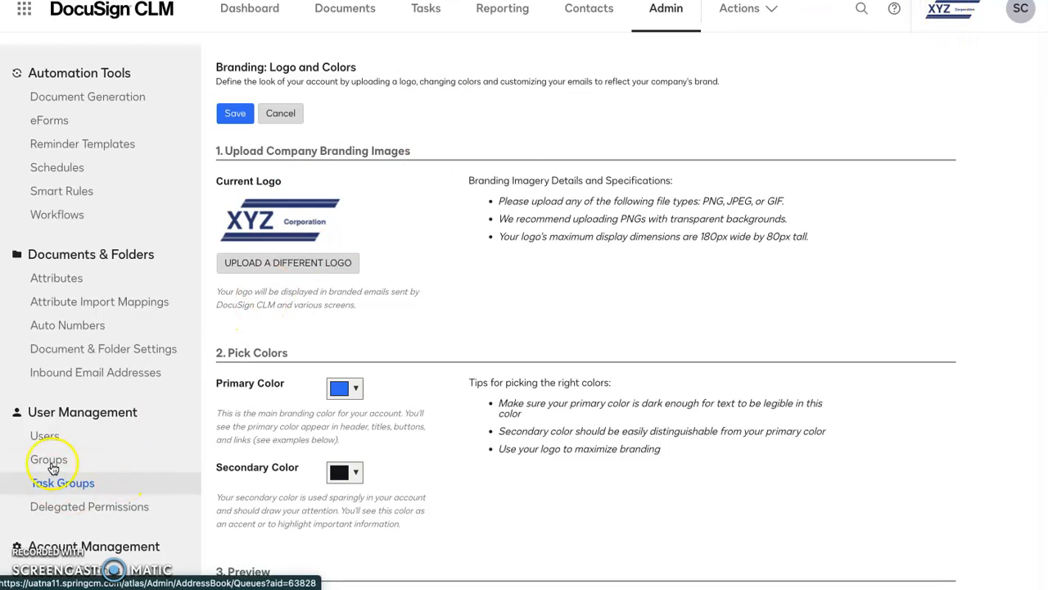
Step: Return to the Deployment page and review the new package's export settings and storage folder
scroll(102, 426, "down", 3)
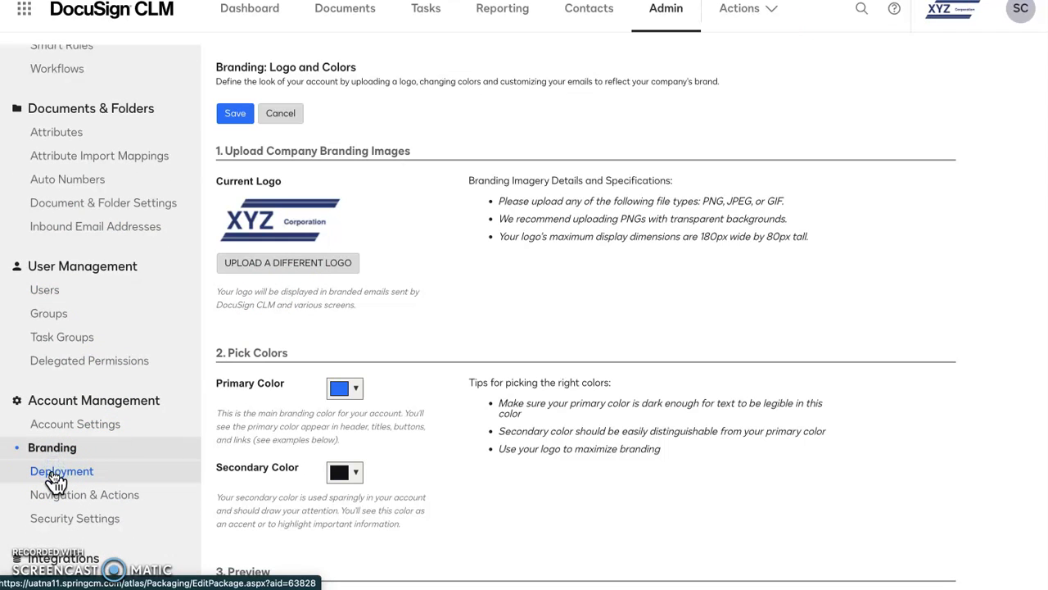
left_click(54, 473)
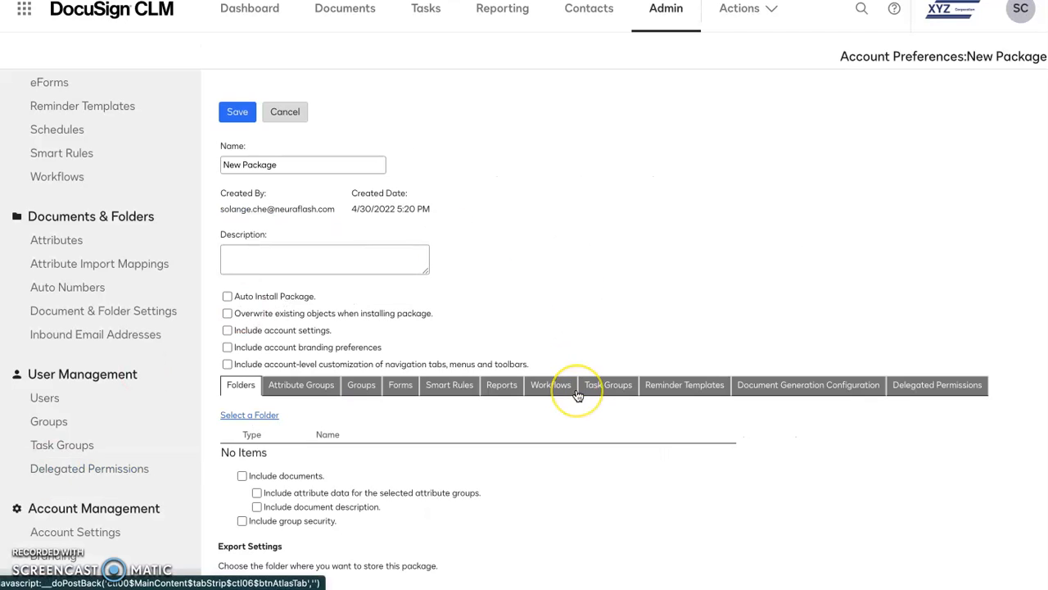
scroll(580, 401, "down", 3)
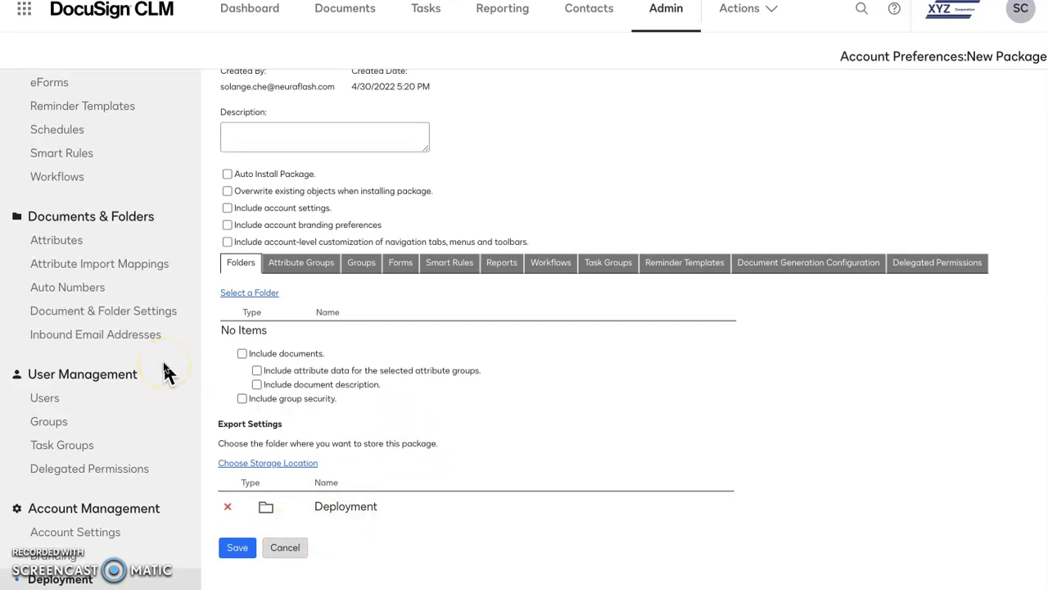
scroll(164, 370, "up", 2)
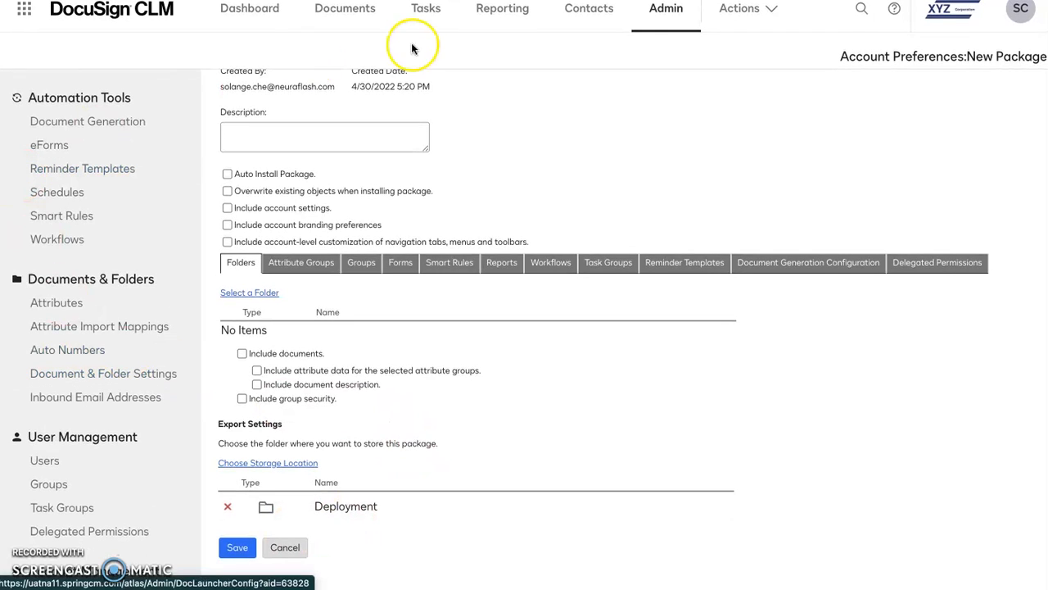
Step: View the Capstone Lifecycle report and the Capstone Document Activity report
left_click(507, 21)
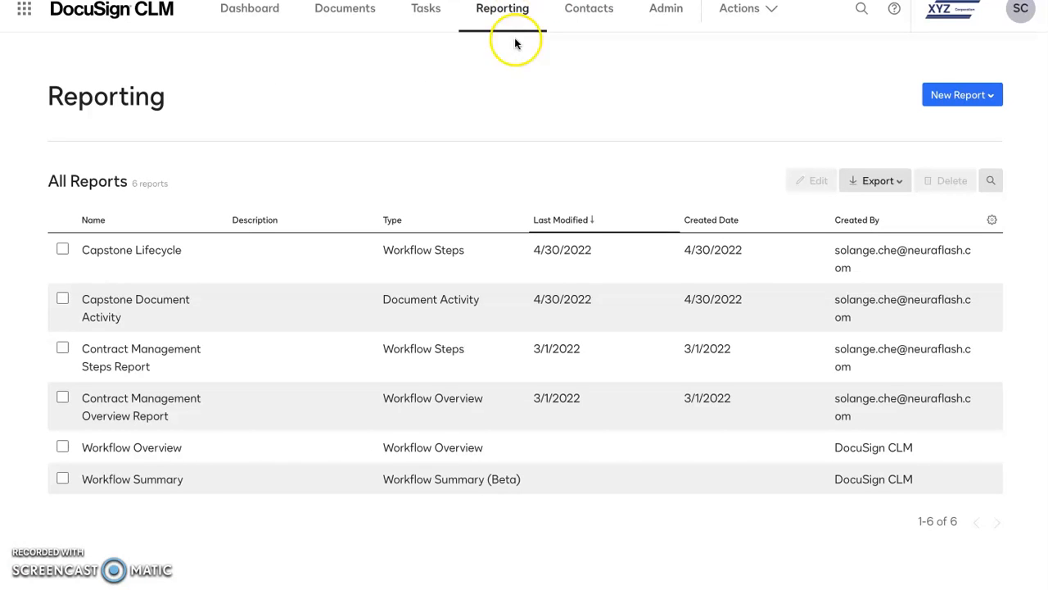
left_click(131, 257)
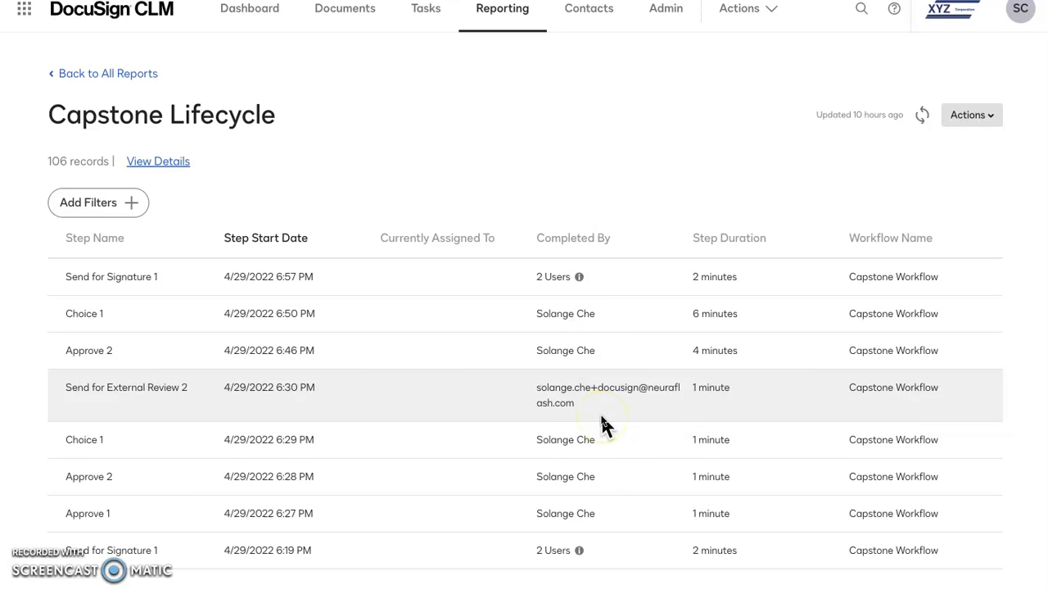
left_click(102, 77)
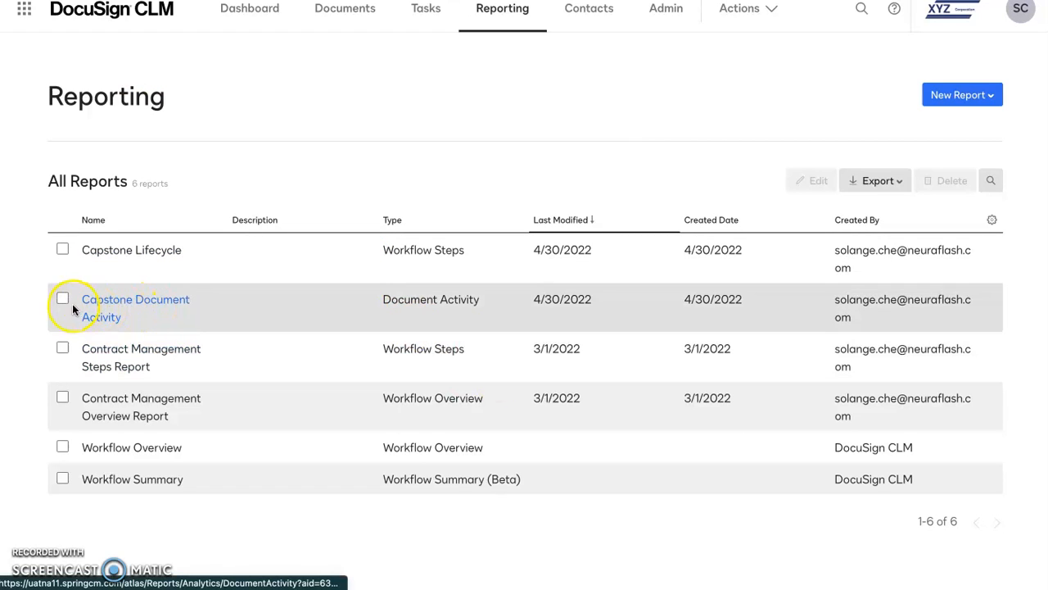
left_click(117, 306)
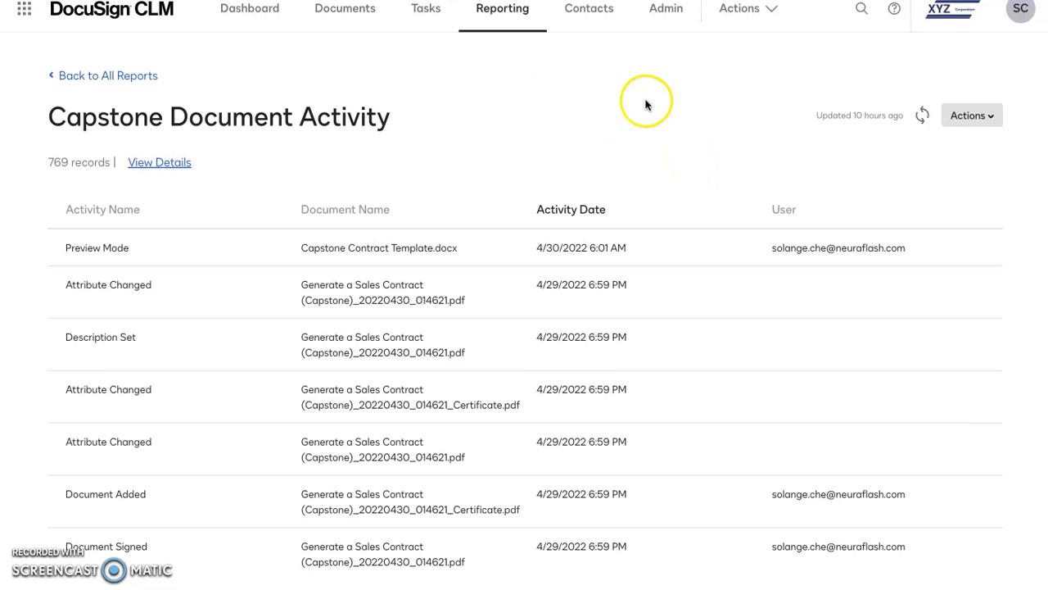
Step: Check the available account actions and open the most recently updated Capstone Workflow process from the workflow activity
left_click(770, 16)
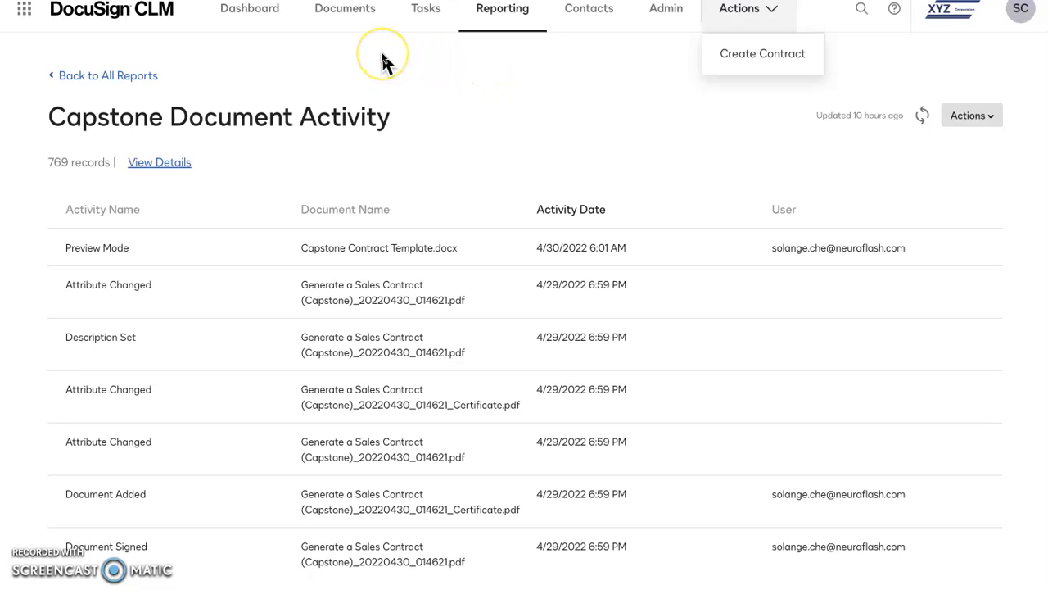
left_click(665, 31)
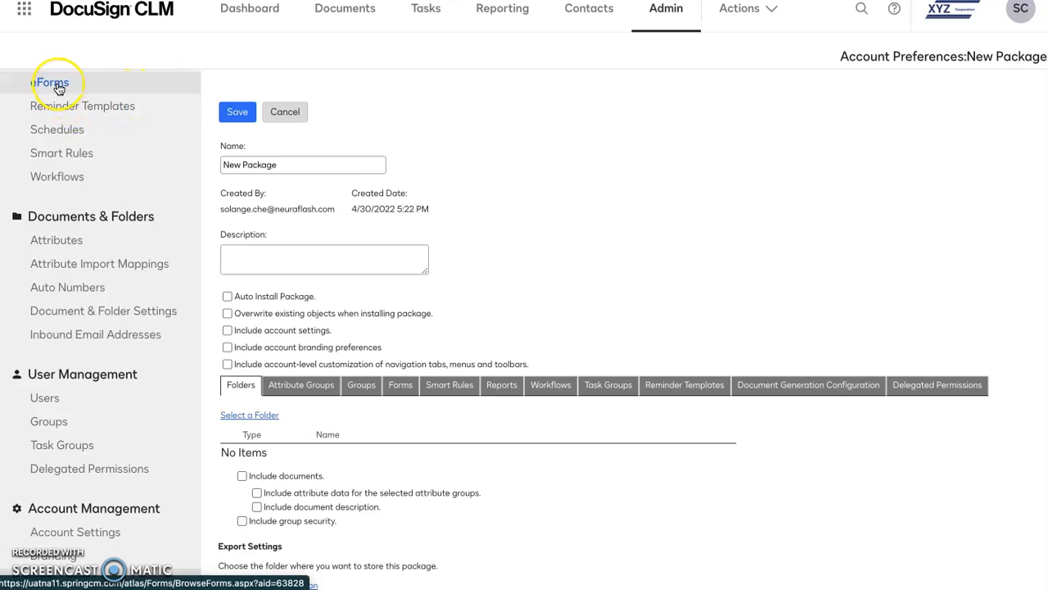
left_click(58, 180)
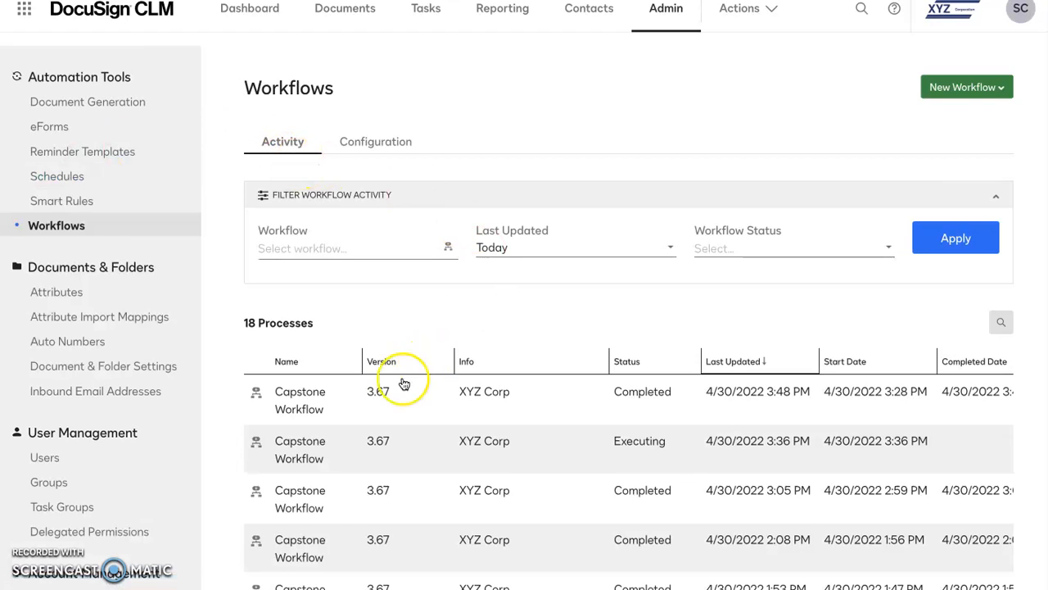
left_click(302, 401)
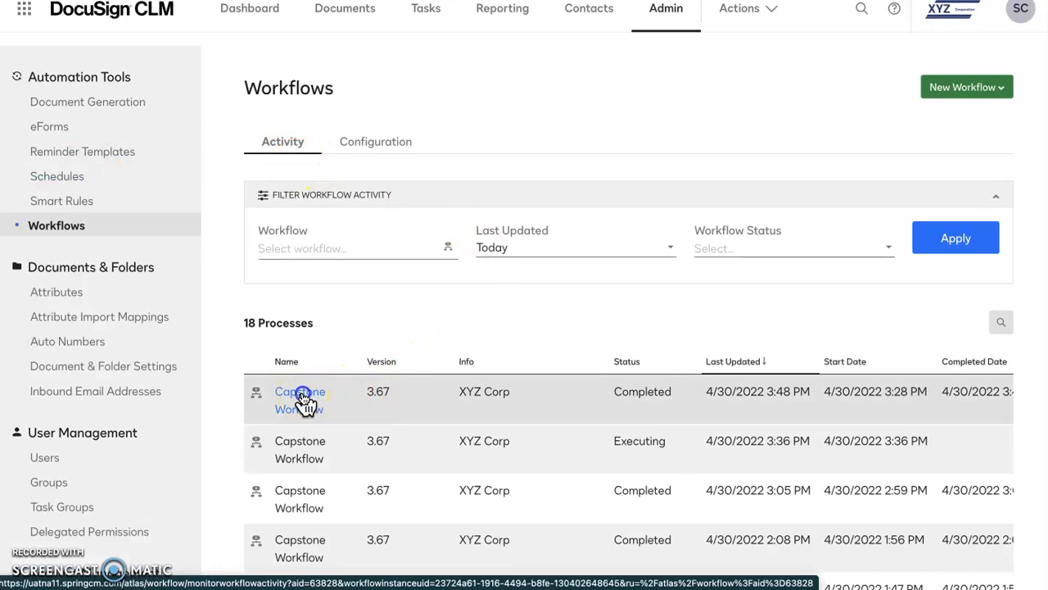